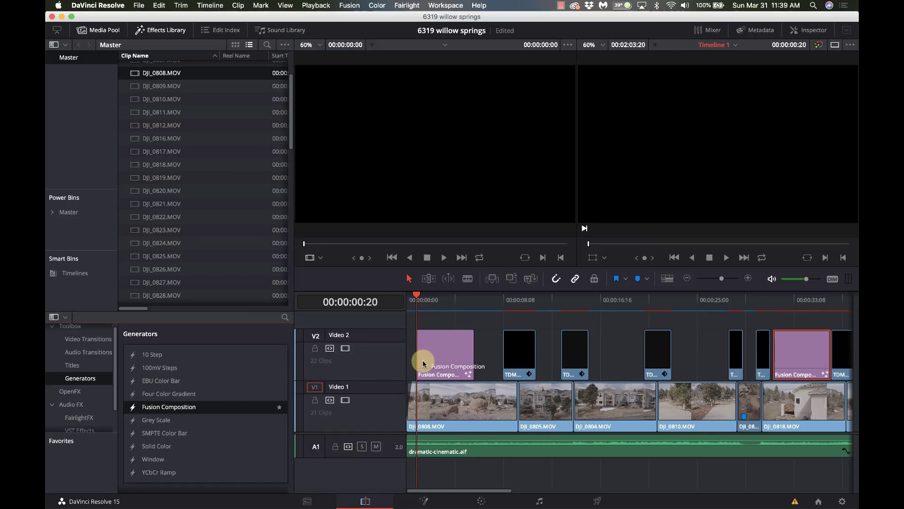
Place the playhead over the first Fusion Composition clip on Video 2 and nudge that clip a few frames later on the timeline
left_click(438, 303)
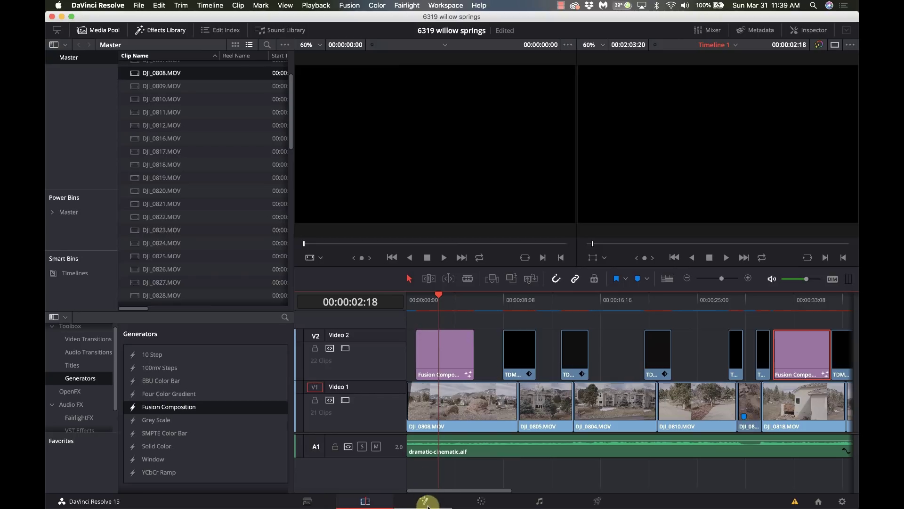
left_click(449, 364)
left_click(448, 302)
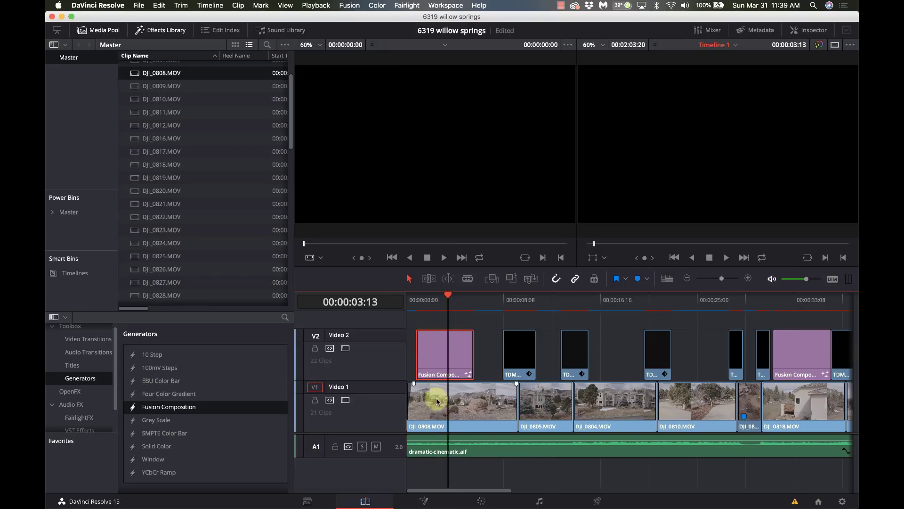
key("period")
key("period")
key("period")
key("period")
key("period")
key("period")
key("period")
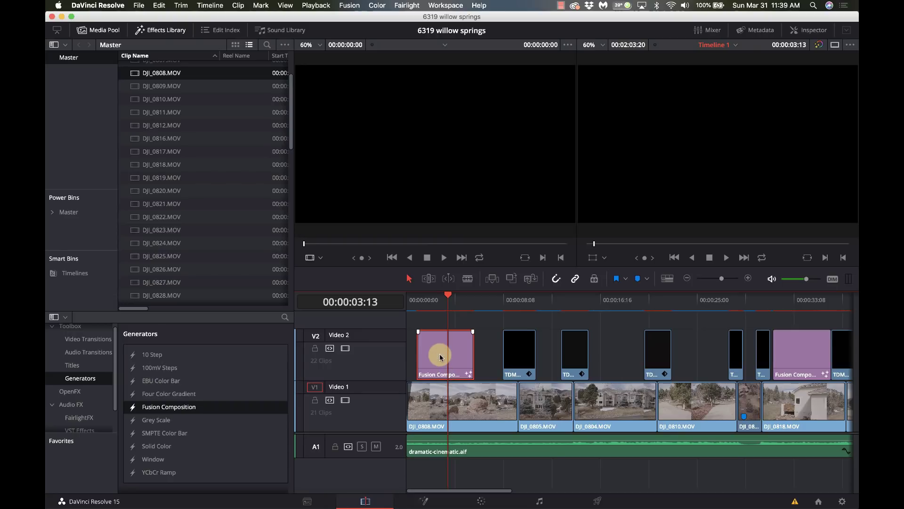
key("period")
key("comma")
key("period")
key("comma")
key("period")
key("comma")
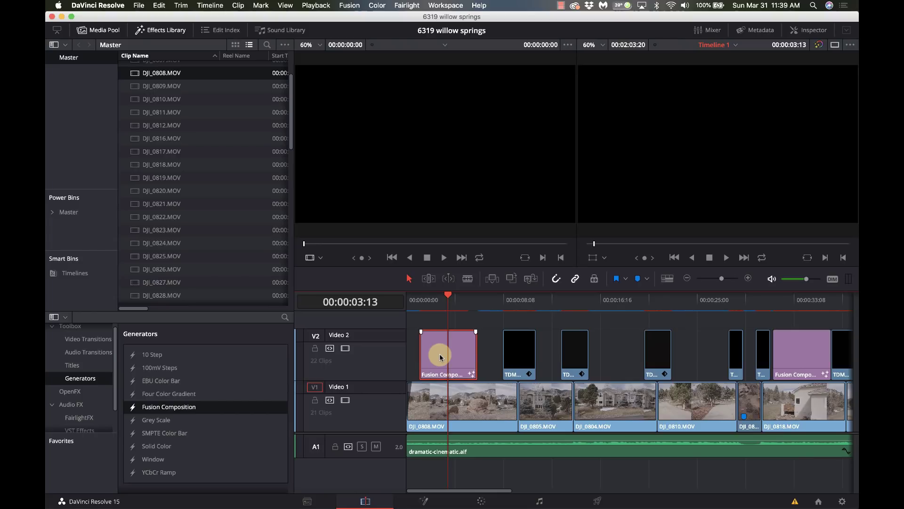
key("period")
key("period")
key("period")
key("comma")
key("comma")
key("period")
key("period")
key("period")
key("comma")
key("comma")
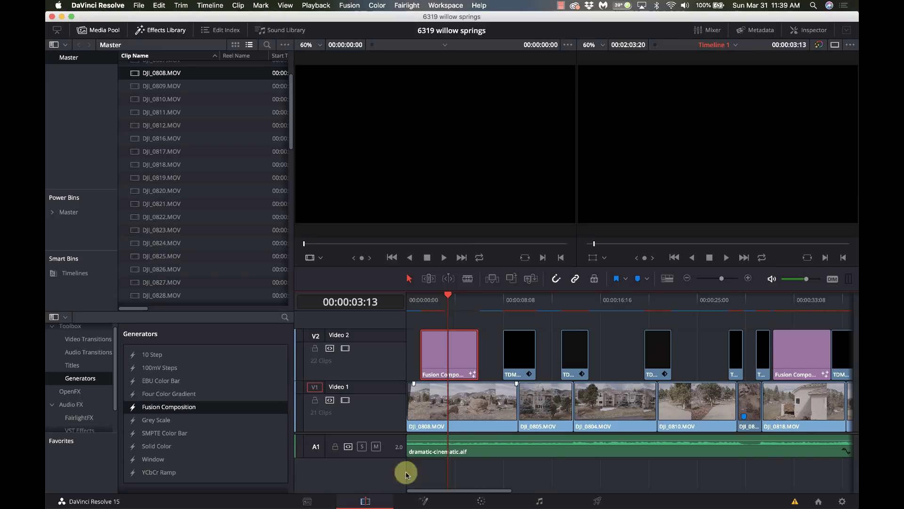
Open the selected composition on the Fusion page and move the MediaOut1 node to the far right of the node graph
left_click(423, 502)
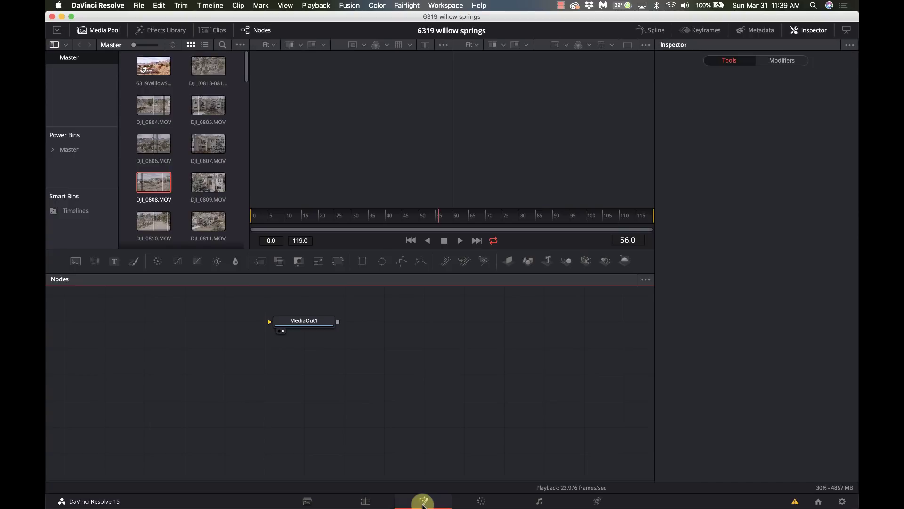
left_click_drag(304, 322, 609, 372)
Add a Shape 3D node in the empty area of the node graph and show it in the first viewer
left_click(205, 357)
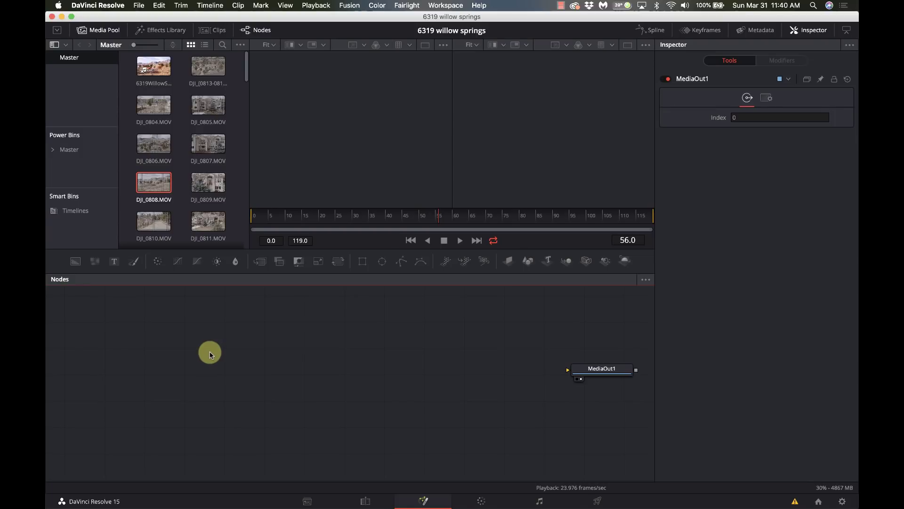
key("shift+space")
type("trans")
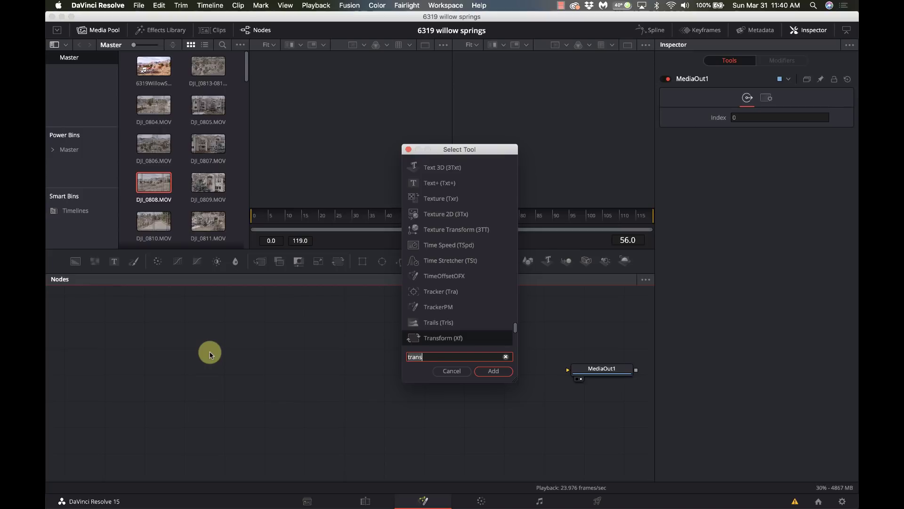
key("BackSpace")
key("BackSpace")
key("BackSpace")
key("BackSpace")
key("BackSpace")
type("shape")
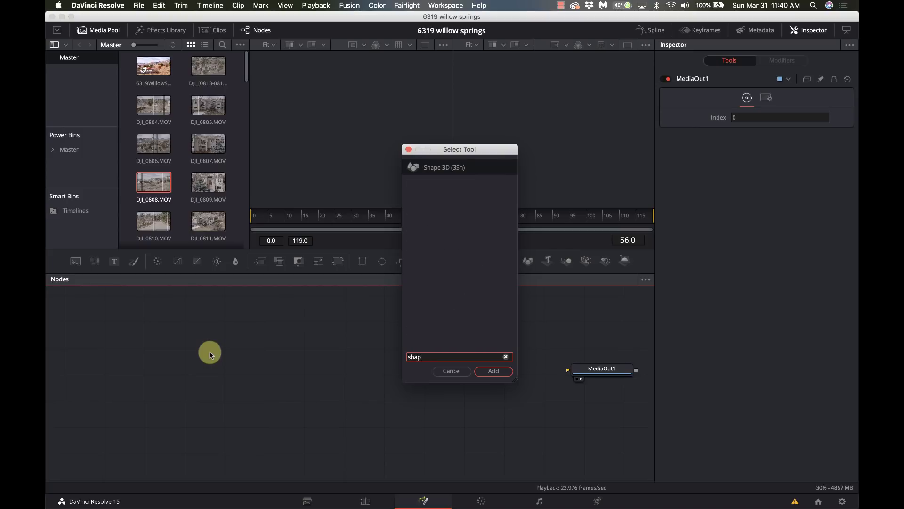
key("Return")
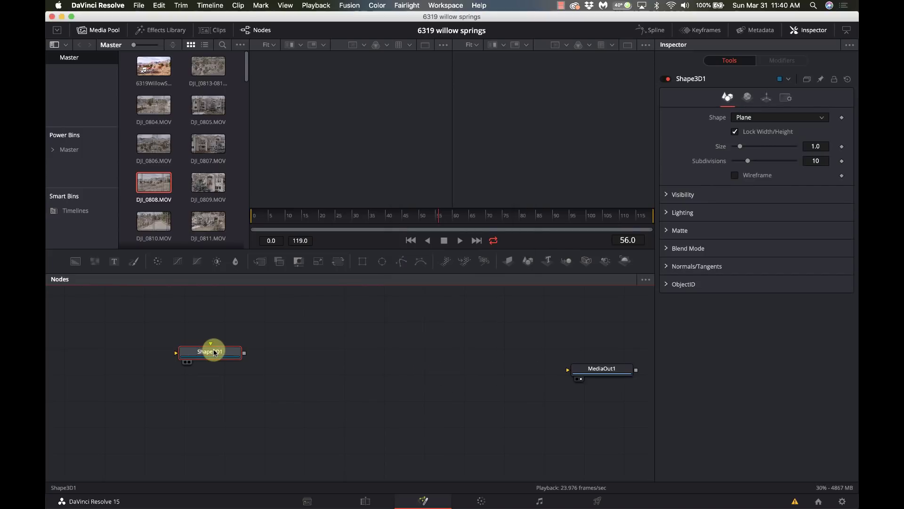
key("1")
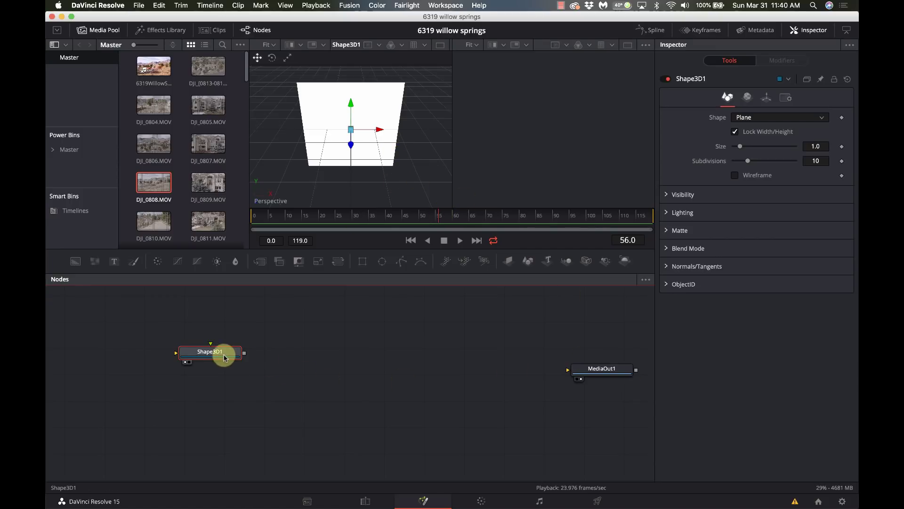
Add a Background node and connect its output to the Shape3D1 node
key("shift+space")
type("shap")
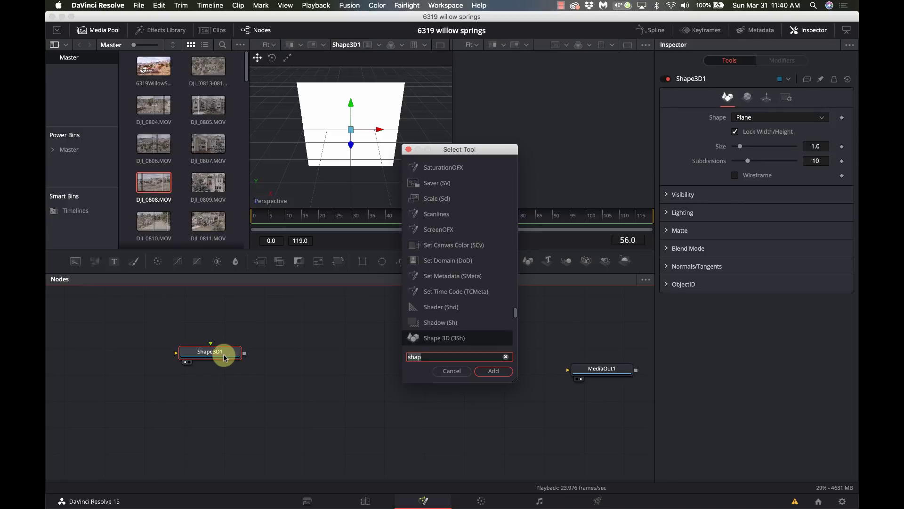
type("back")
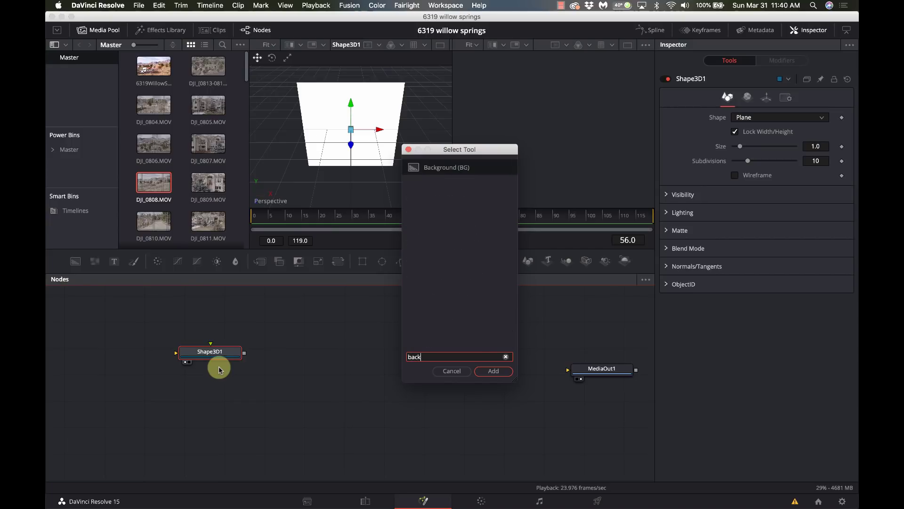
key("Return")
left_click_drag(221, 372, 192, 353)
Add a Merge 3D node after Shape3D1 and move it farther along the node chain
left_click(208, 353)
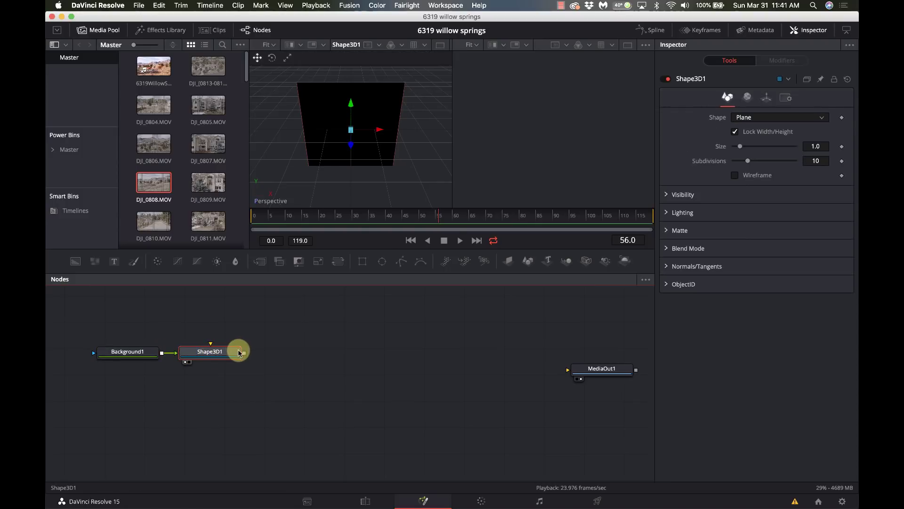
key("shift+space")
type("back")
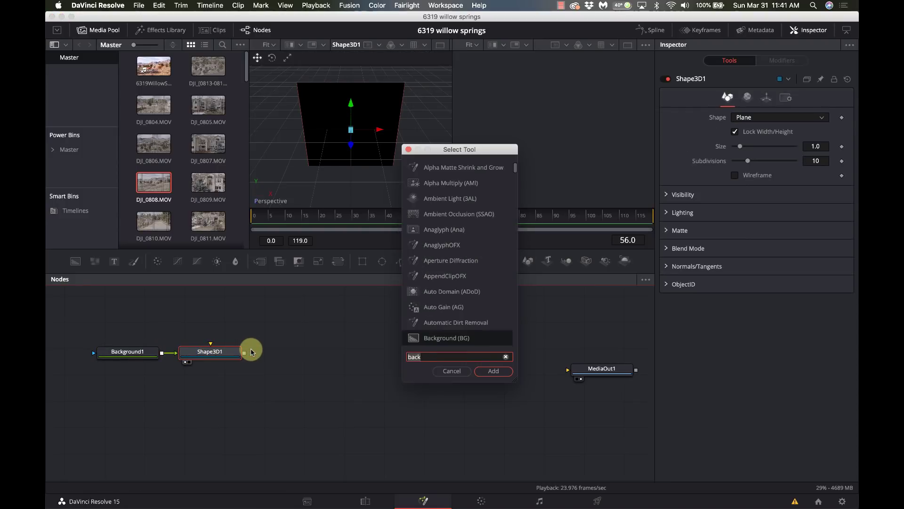
type("merg")
key("Down")
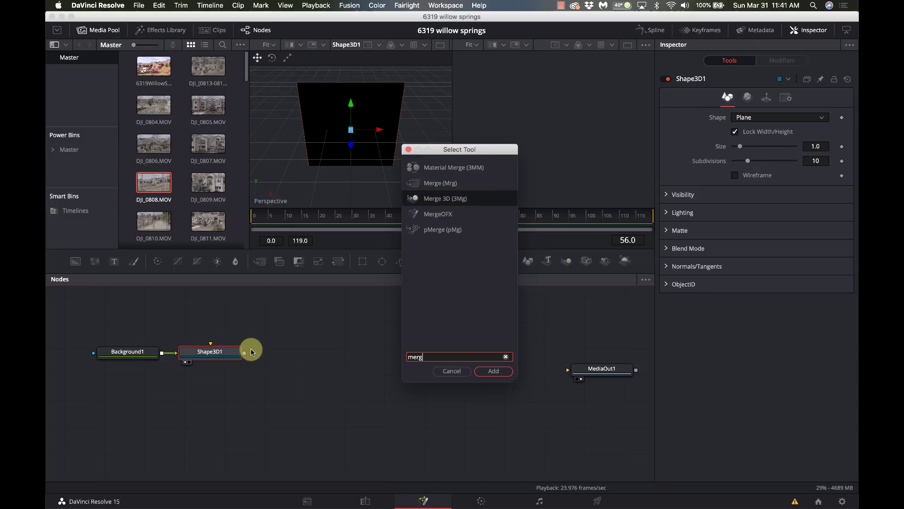
key("Return")
left_click_drag(279, 350, 318, 363)
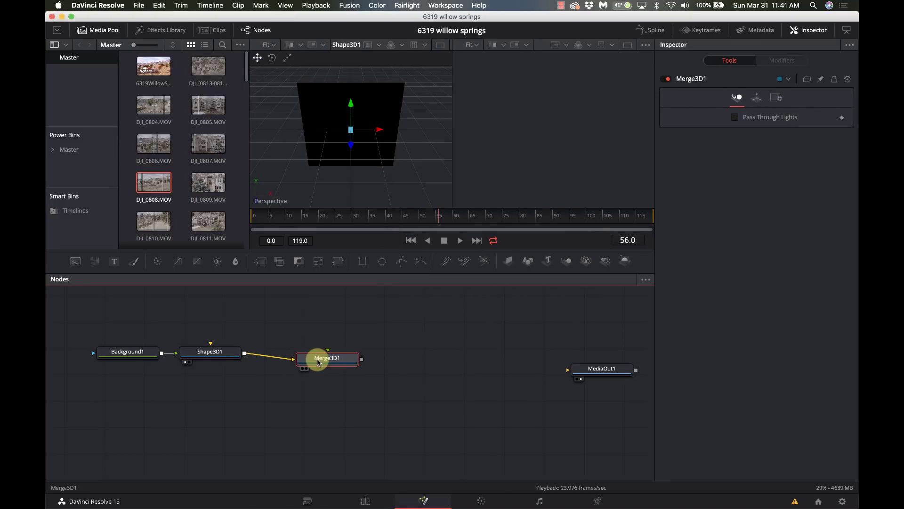
Add a Renderer 3D node after Merge3D1 and connect its output to MediaOut1
key("shift+space")
type("ren")
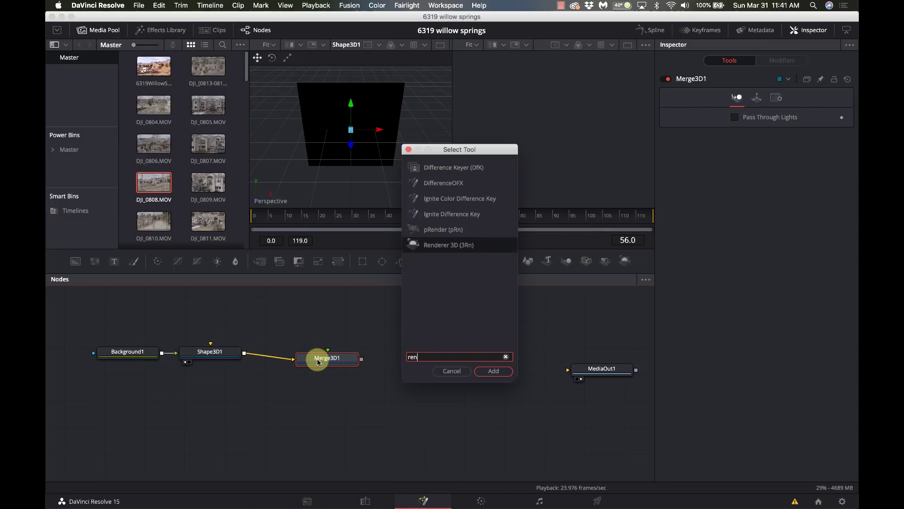
key("Return")
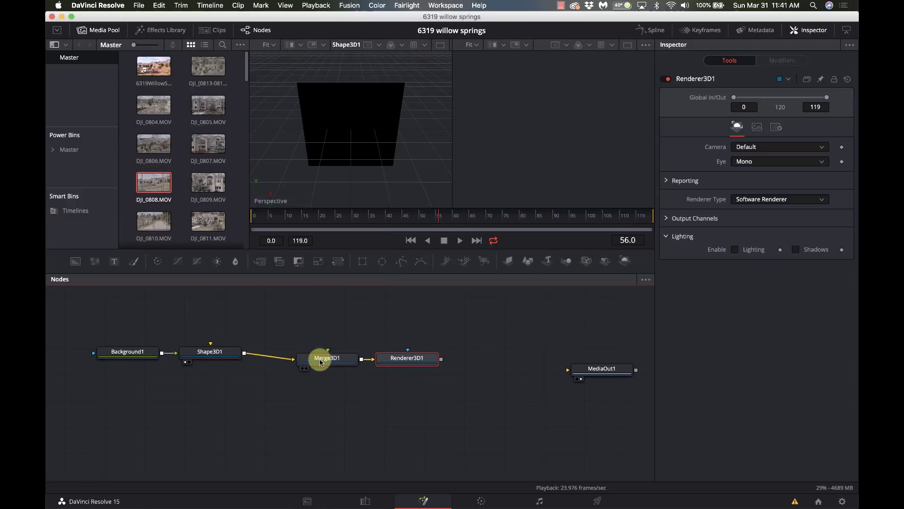
left_click_drag(440, 358, 593, 370)
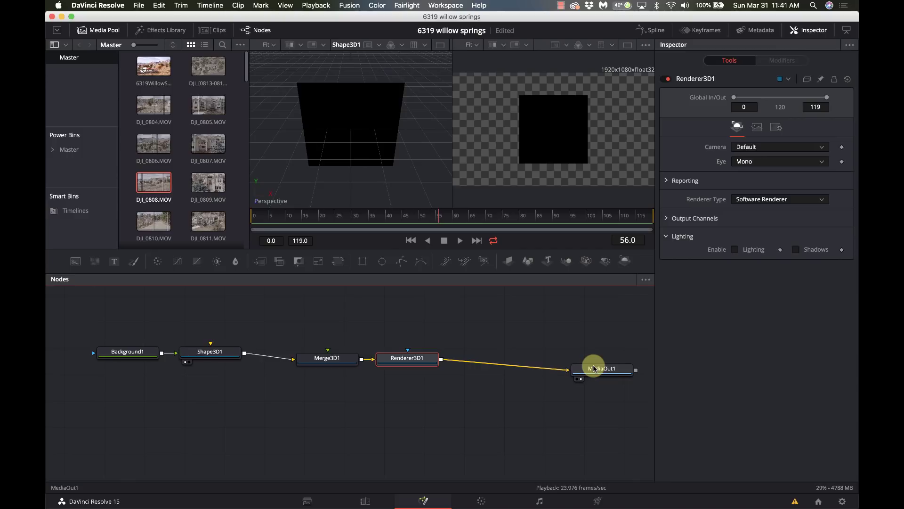
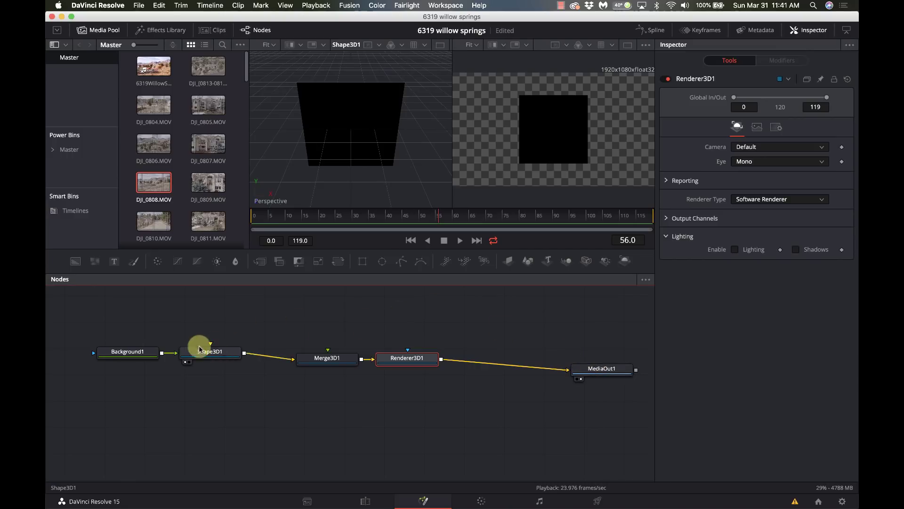
Set the Background1 node's solid color to a light grey with a value of 0.677
left_click(126, 352)
left_click_drag(763, 212, 728, 206)
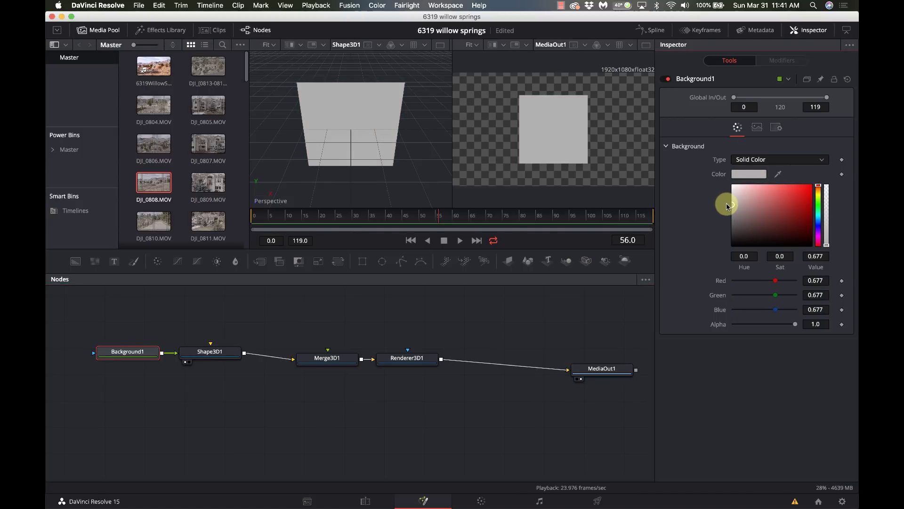
Unlock the Shape3D1 scale axes and reshape the plane into a thin bar with X scale 1.379 and Y scale 0.198
left_click(227, 351)
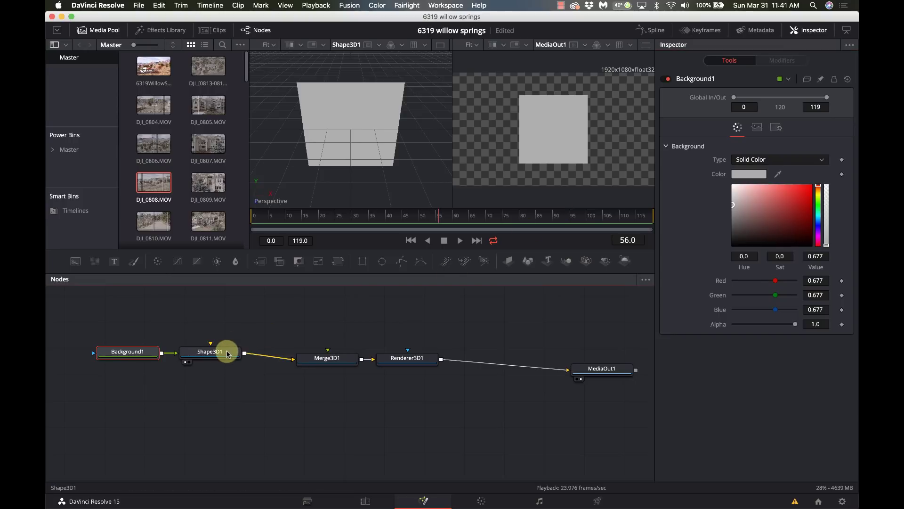
left_click(767, 98)
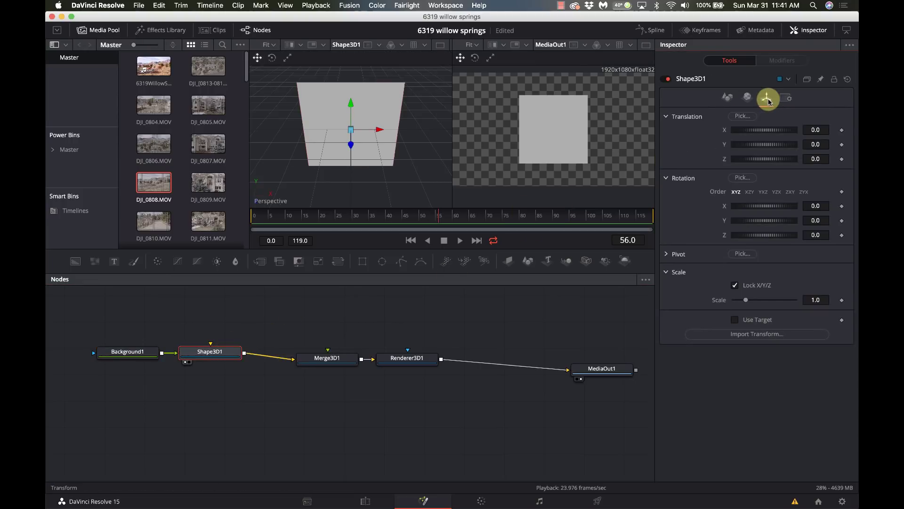
left_click(666, 273)
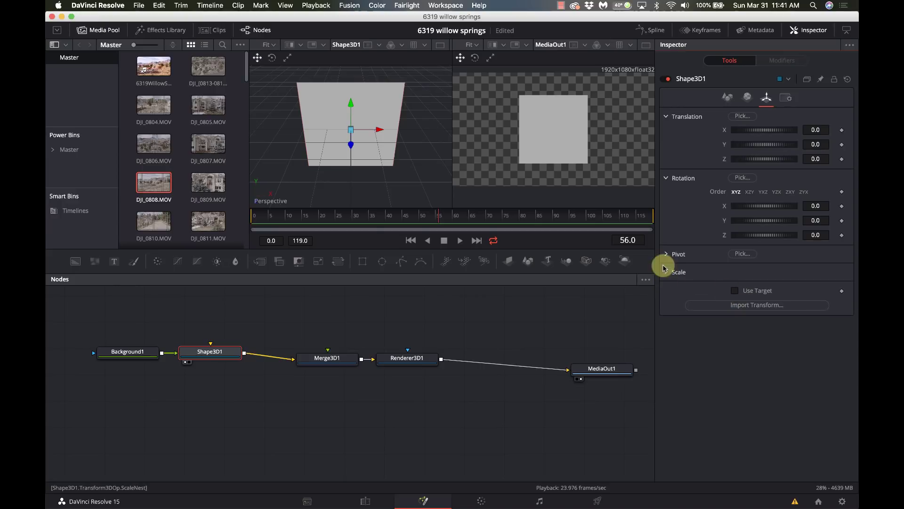
left_click(671, 272)
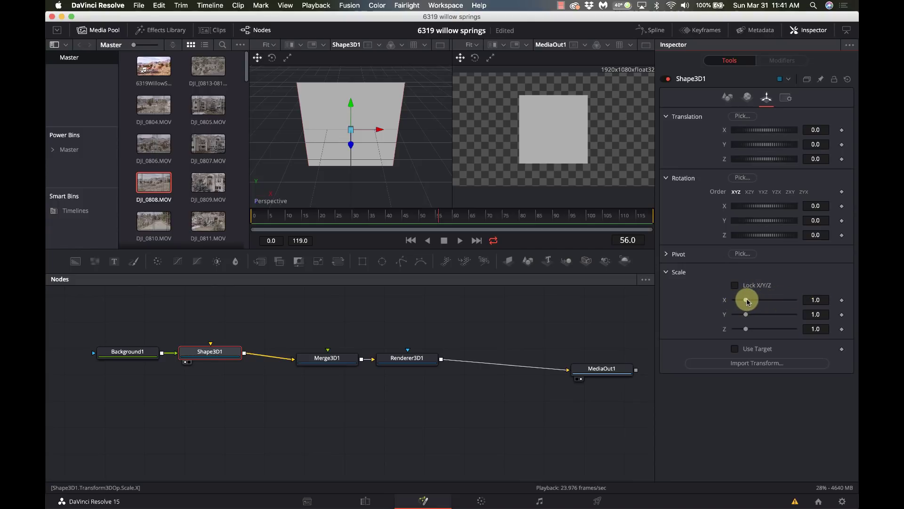
left_click_drag(748, 302, 738, 314)
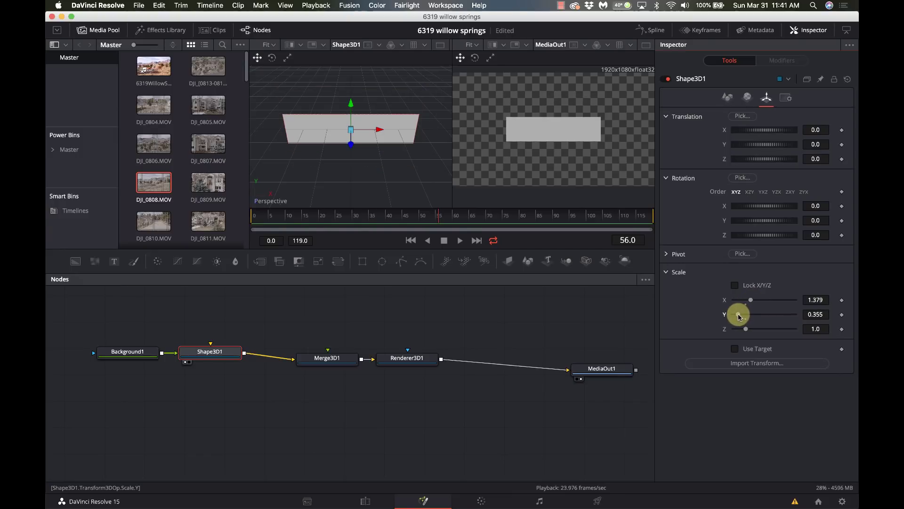
left_click_drag(738, 317, 737, 317)
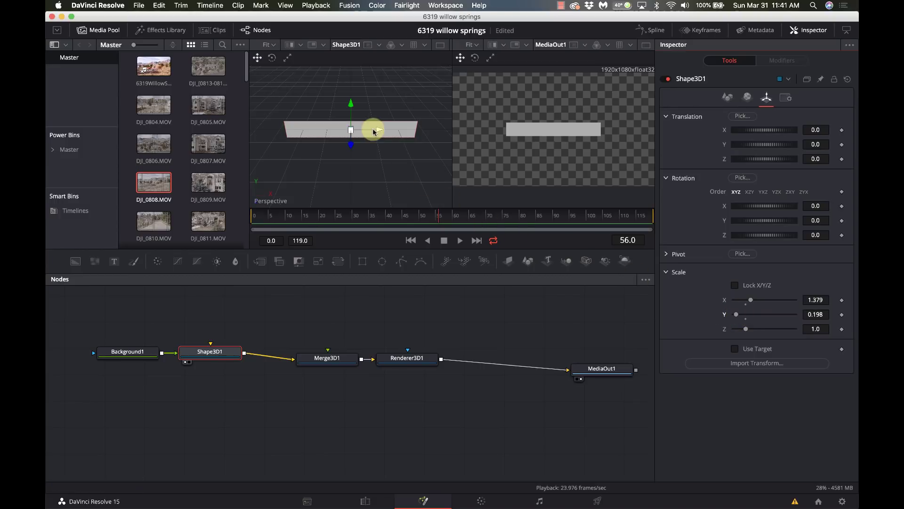
Move the bar down and to the left edge of the frame, to about X -0.787 and Y -0.307
left_click(350, 104)
left_click_drag(350, 105, 313, 154)
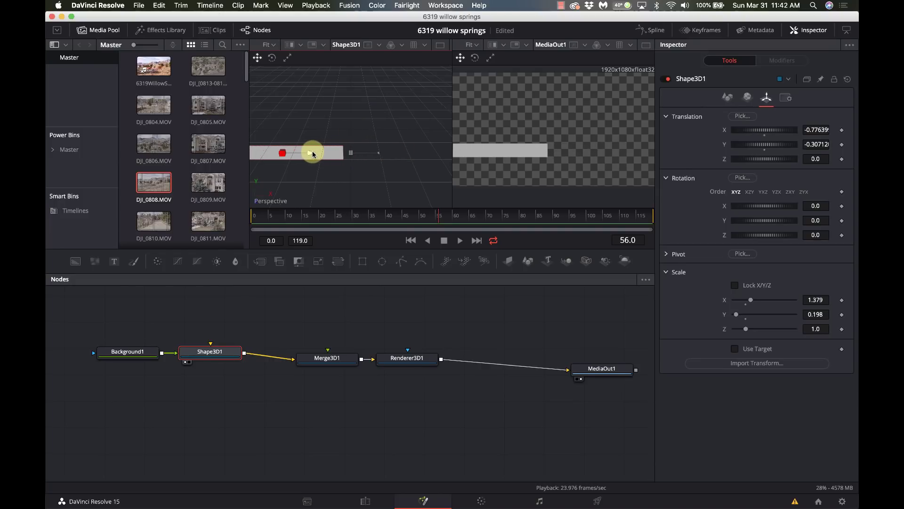
left_click_drag(313, 154, 313, 154)
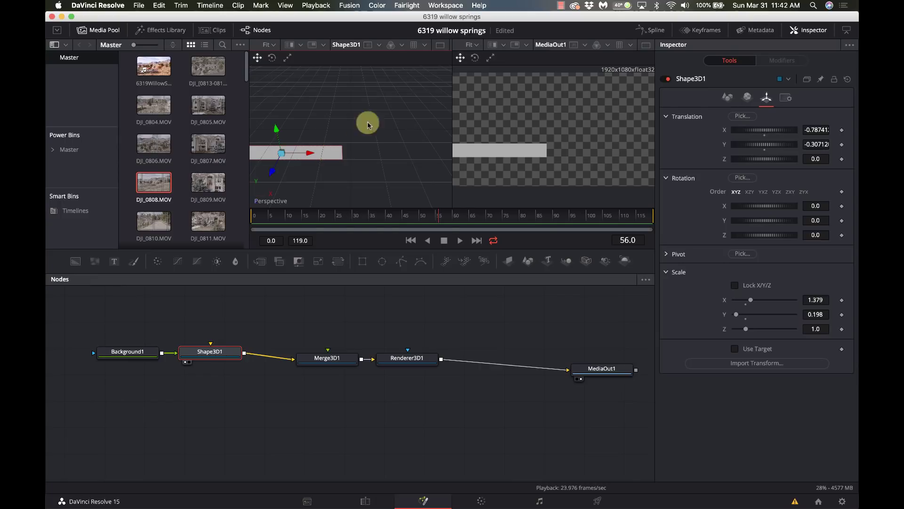
Lower the Shape3D1 material's diffuse opacity to 0.685
left_click(747, 98)
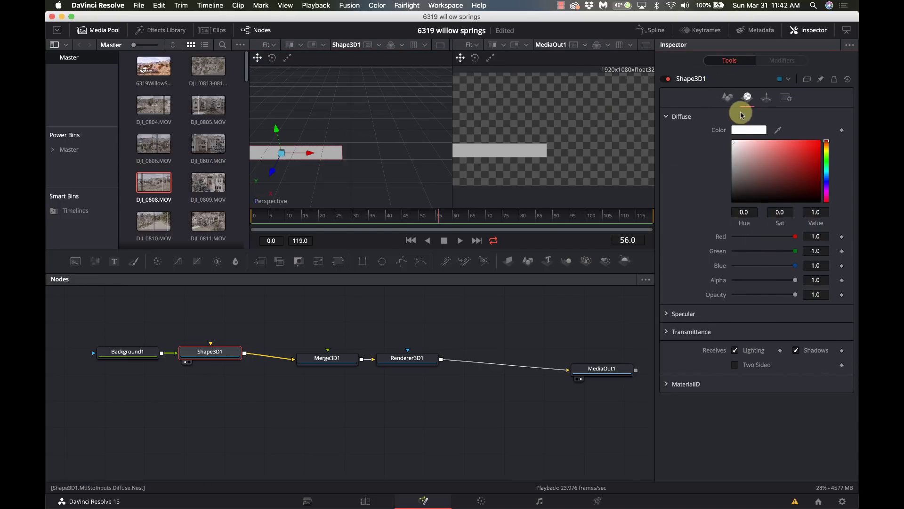
left_click_drag(777, 295, 778, 295)
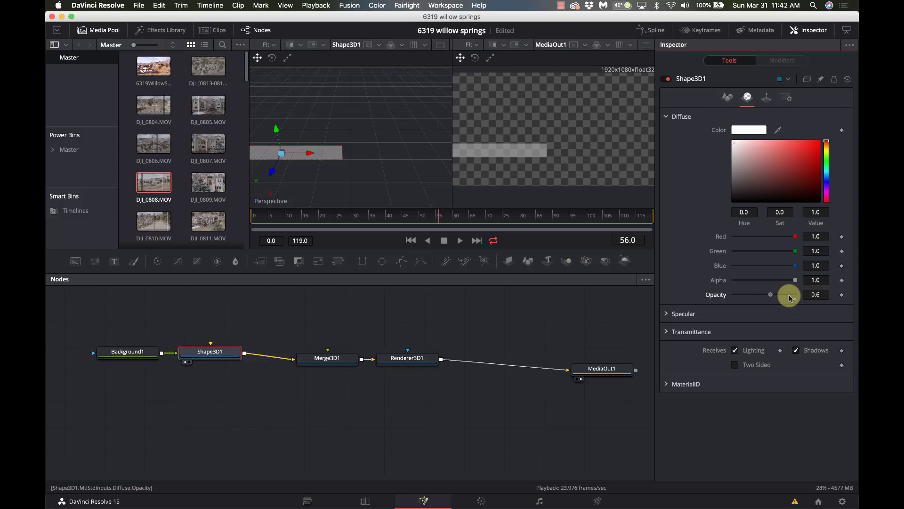
left_click_drag(775, 295, 773, 297)
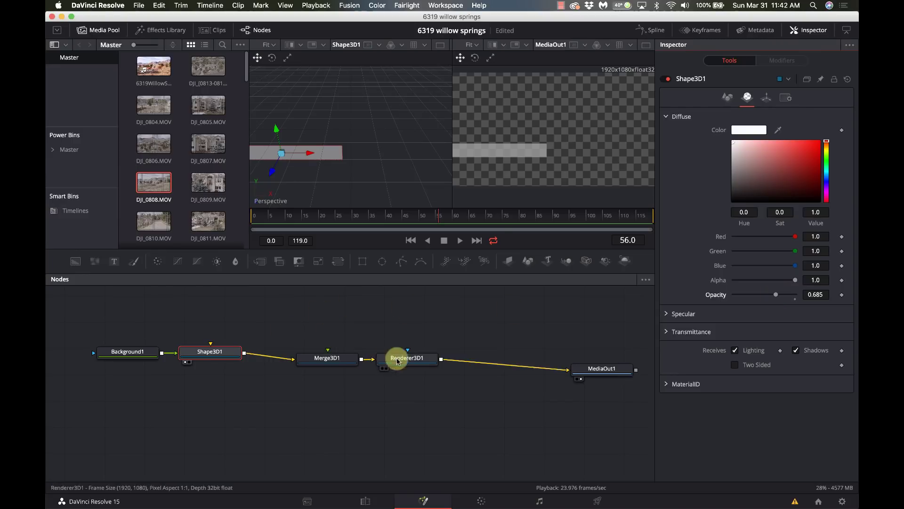
Move the Merge3D1 and Renderer3D1 nodes together closer to MediaOut1, and reselect Shape3D1
left_click_drag(400, 369, 333, 329)
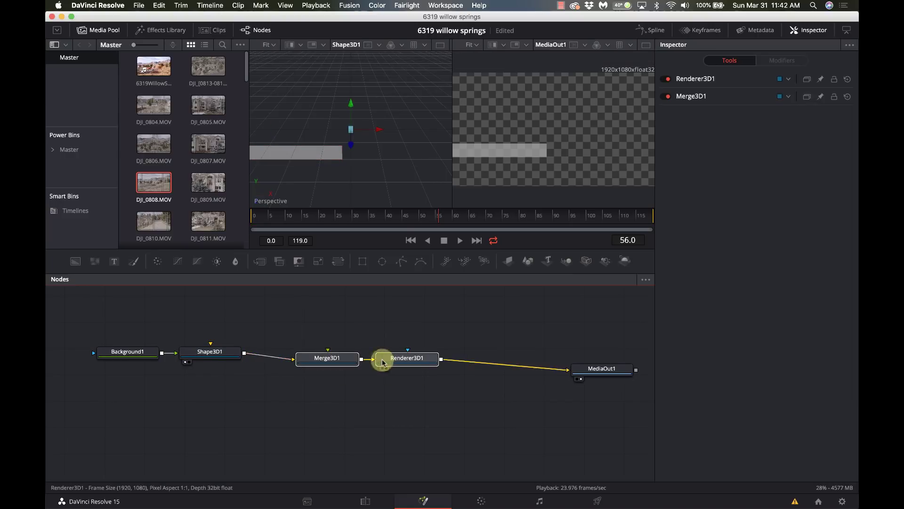
left_click_drag(351, 358, 434, 376)
left_click(434, 376)
left_click(226, 357)
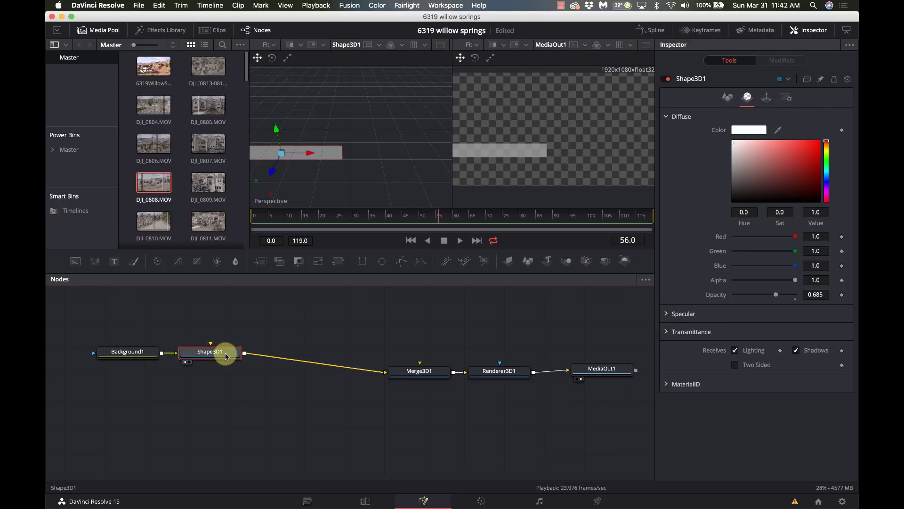
Insert a Bender 3D node between Shape3D1 and Merge3D1
key("shift+space")
type("ren")
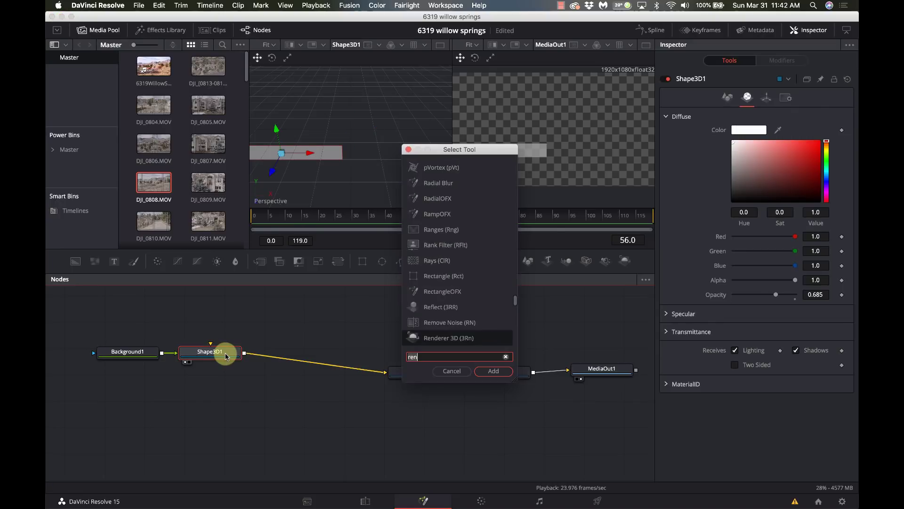
key("BackSpace")
key("BackSpace")
key("BackSpace")
type("bend")
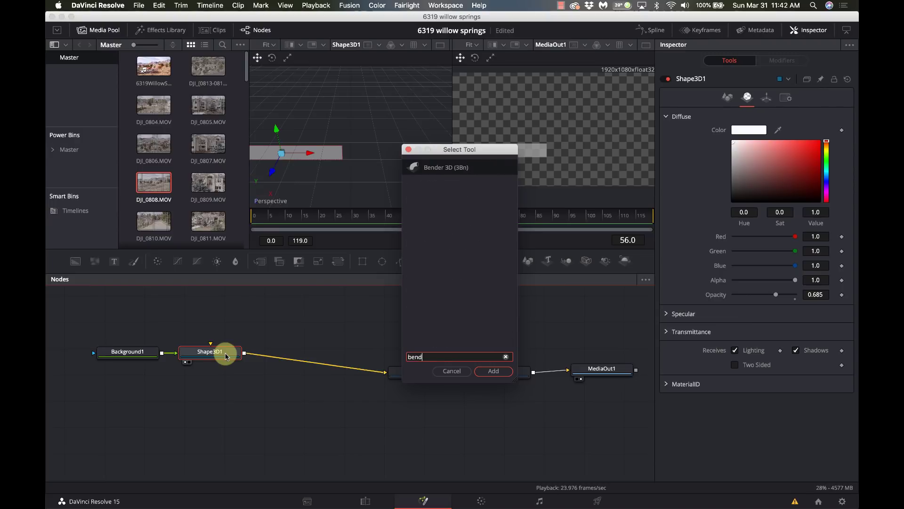
key("Return")
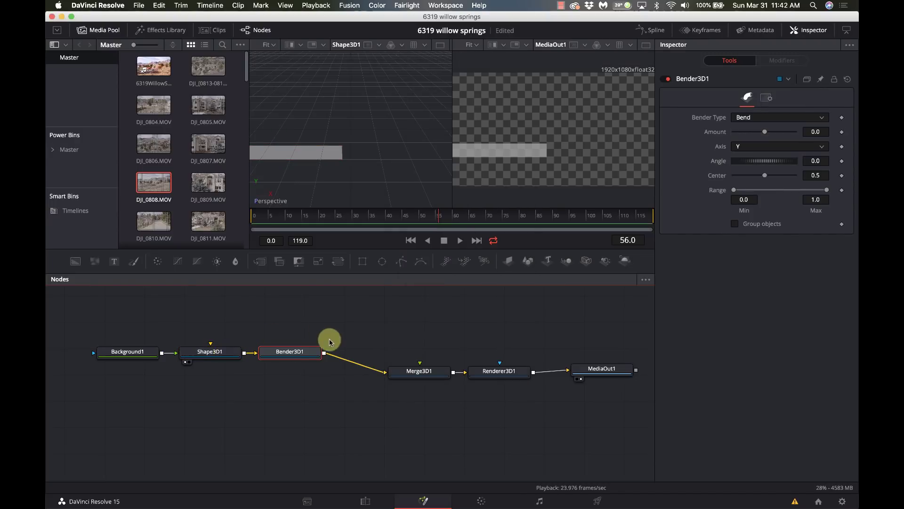
Set the Bender3D1 type to Shear and its amount to 0.08 to slant the bar's end
left_click(801, 117)
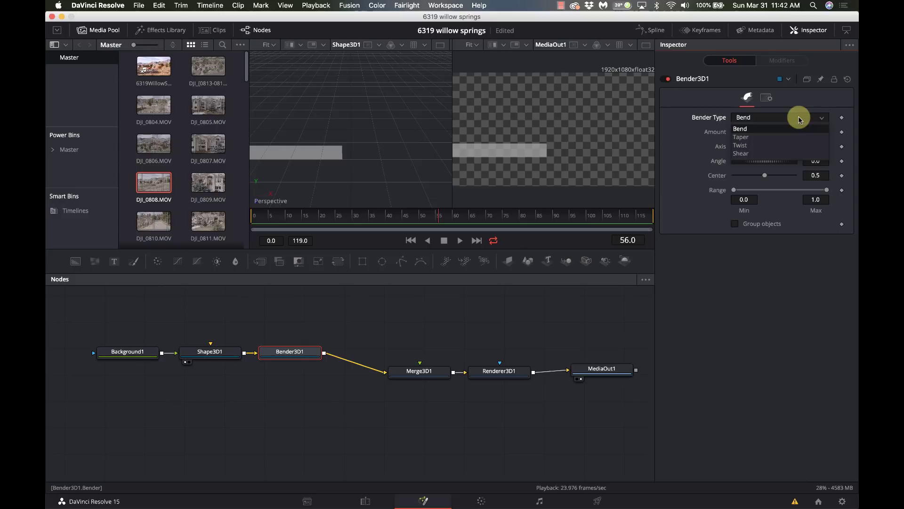
left_click(767, 152)
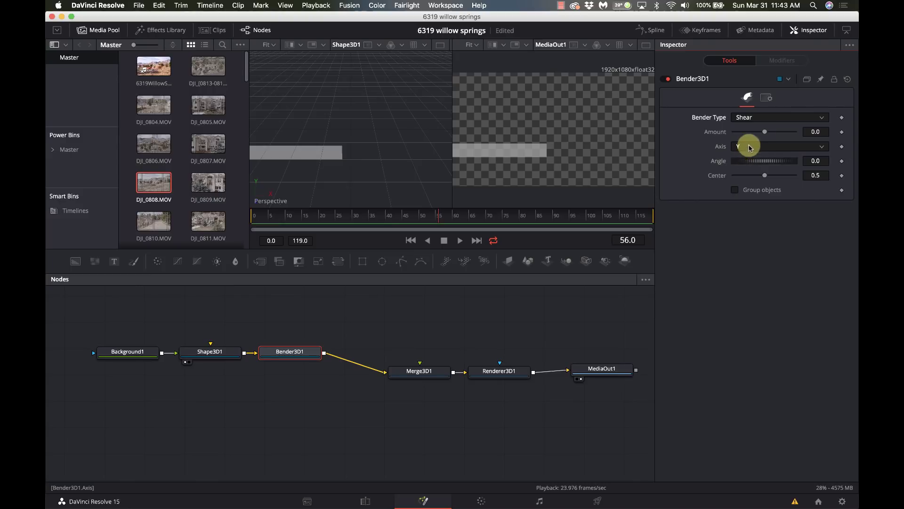
mouse_move(751, 161)
left_mouse_down()
mouse_move(792, 160)
mouse_move(703, 157)
mouse_move(776, 170)
mouse_move(754, 163)
left_mouse_up()
mouse_move(765, 132)
left_mouse_down()
mouse_move(755, 134)
mouse_move(767, 133)
left_mouse_up()
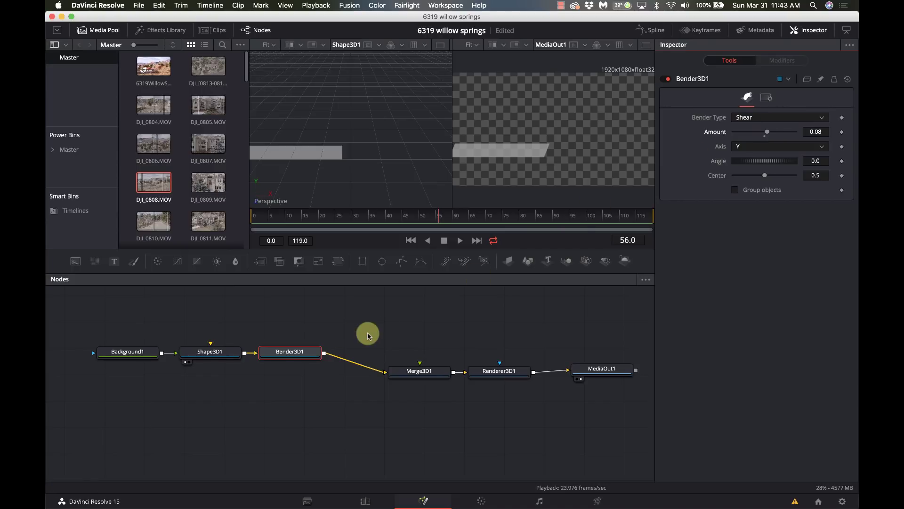
Shift the Shape3D1 bar slightly left to an X translation of -0.816
left_click(206, 354)
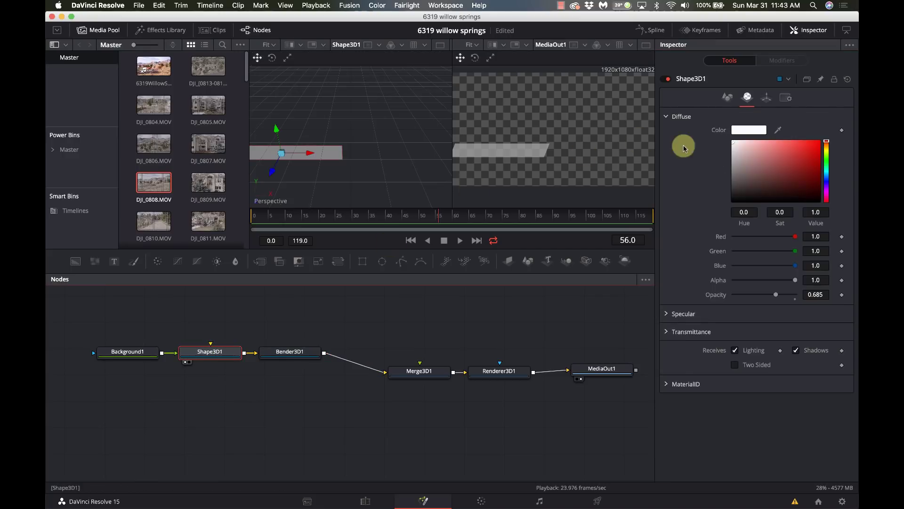
left_click(767, 98)
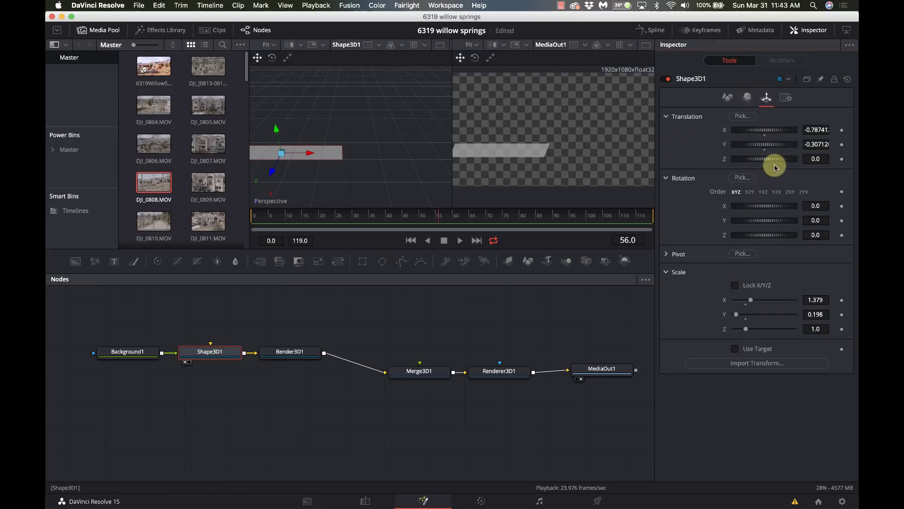
left_click_drag(765, 134, 765, 134)
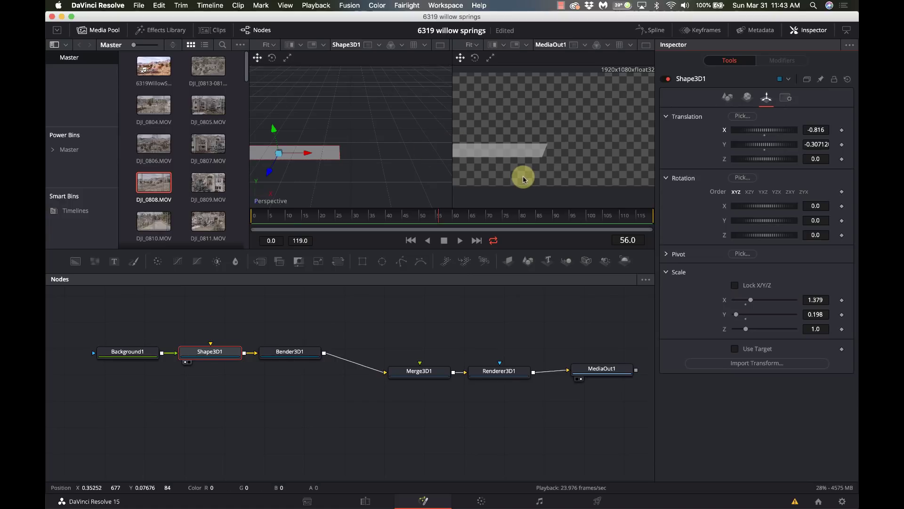
Duplicate the Background1, Shape3D1 and Bender3D1 chain below the original and connect the copied bender to Merge3D1
left_click_drag(314, 394, 127, 324)
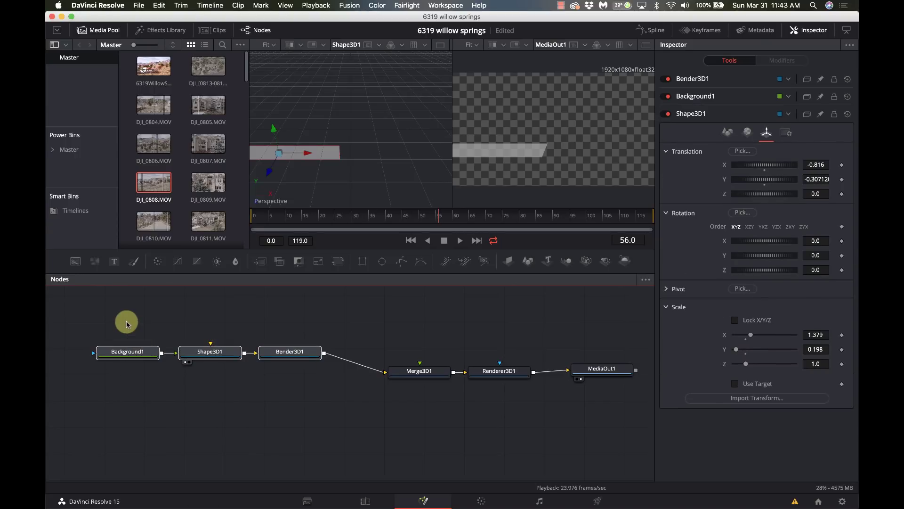
left_click(151, 324)
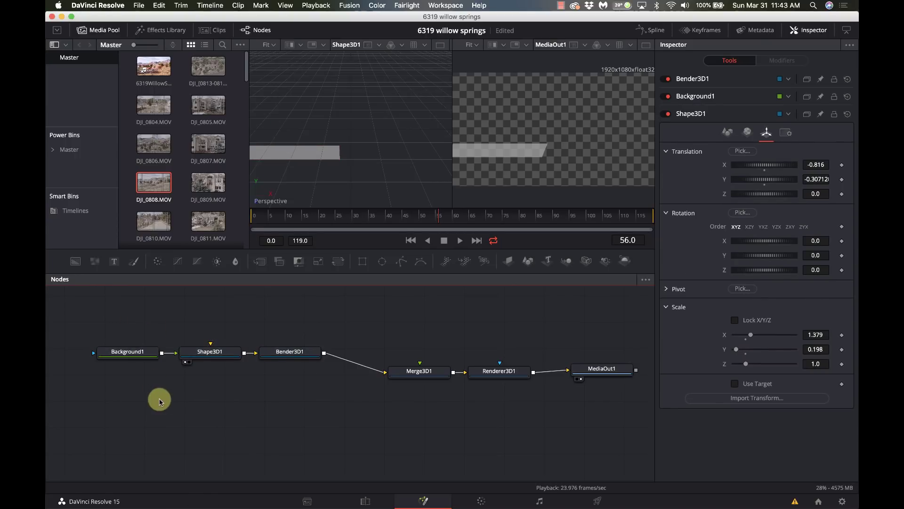
key("ctrl+v")
left_click_drag(137, 403, 418, 374)
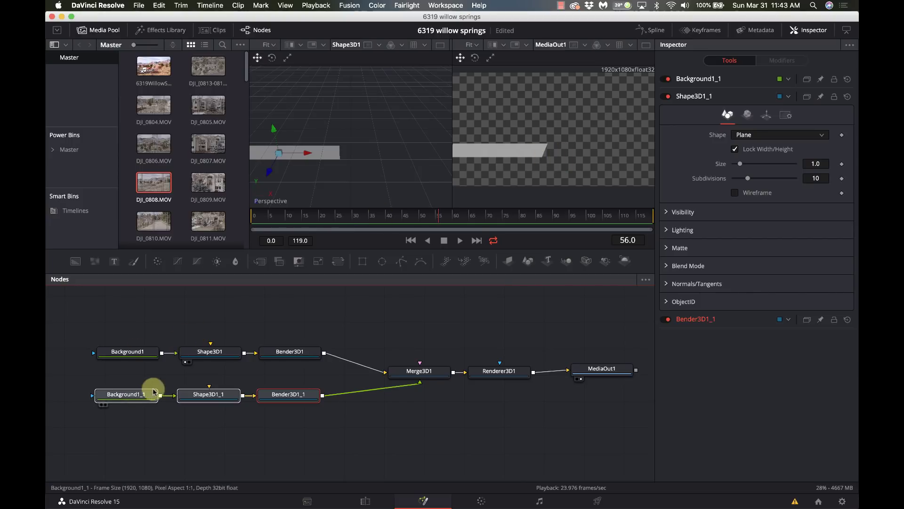
Move the copied Shape3D1_1 bar below the first bar and reduce its size to 0.71
left_click(208, 399)
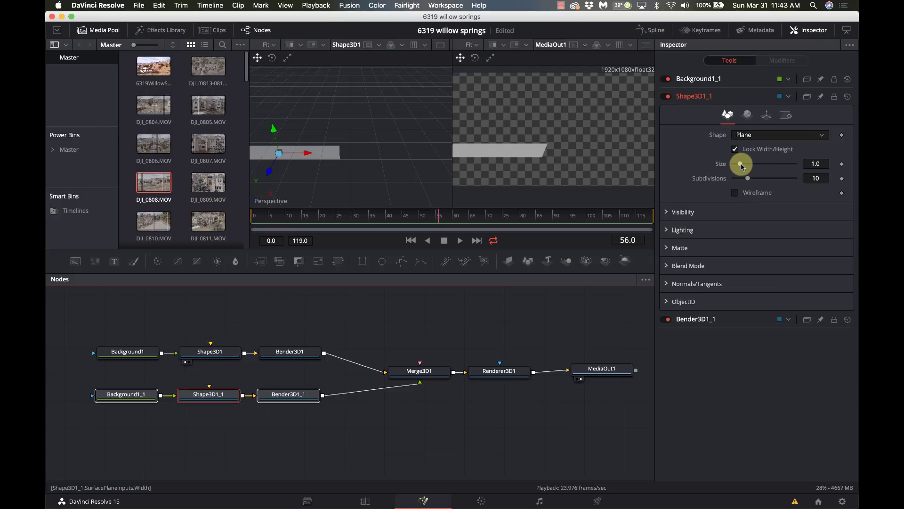
left_click(274, 127)
left_click_drag(274, 129, 274, 148)
left_click_drag(741, 166, 740, 169)
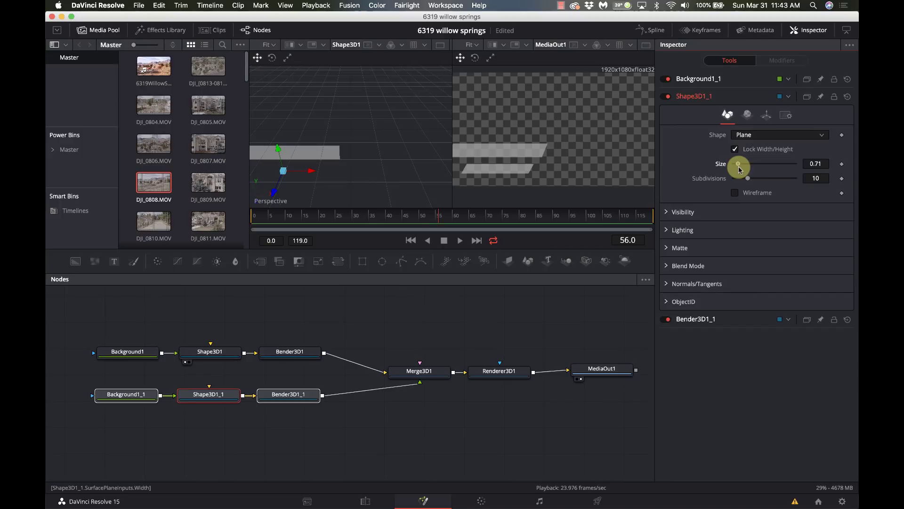
Position the Shape3D1_1 bar against the left frame edge just under the upper bar, at X -1.048 and Y -0.518
left_click(766, 115)
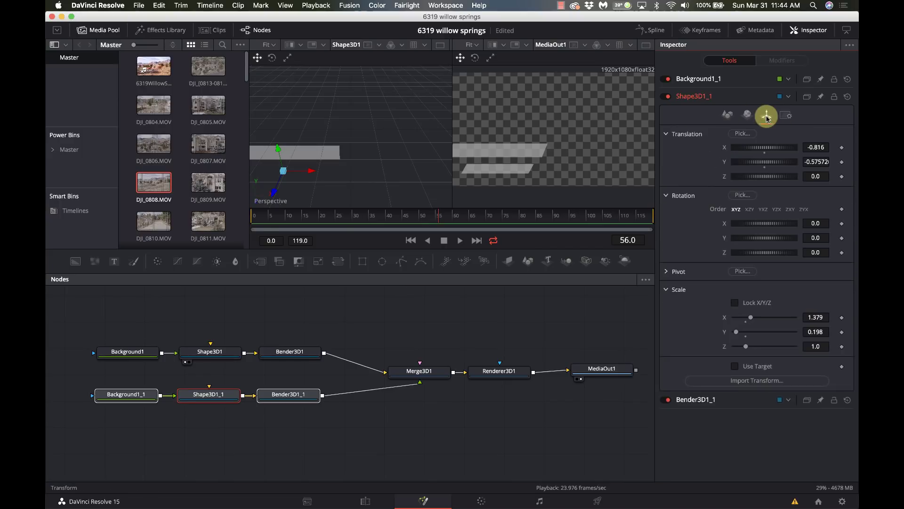
left_click_drag(768, 151, 764, 151)
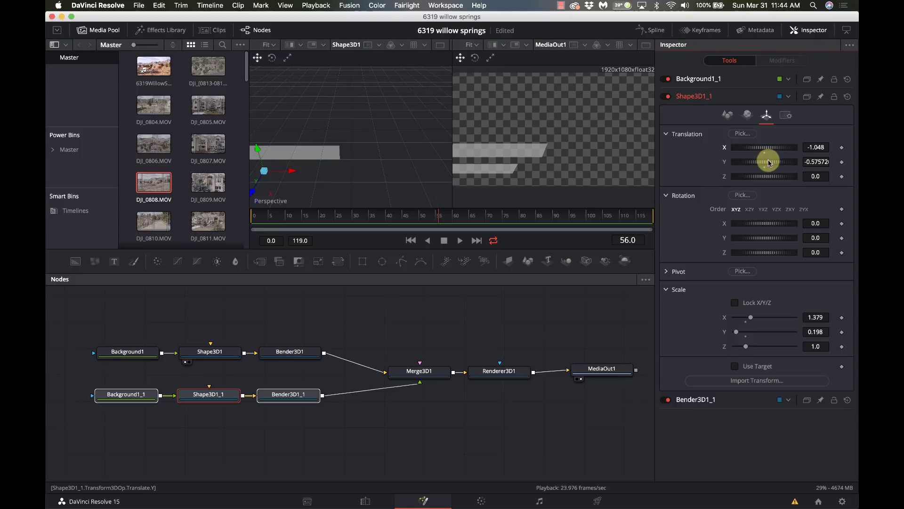
left_click_drag(769, 162, 770, 163)
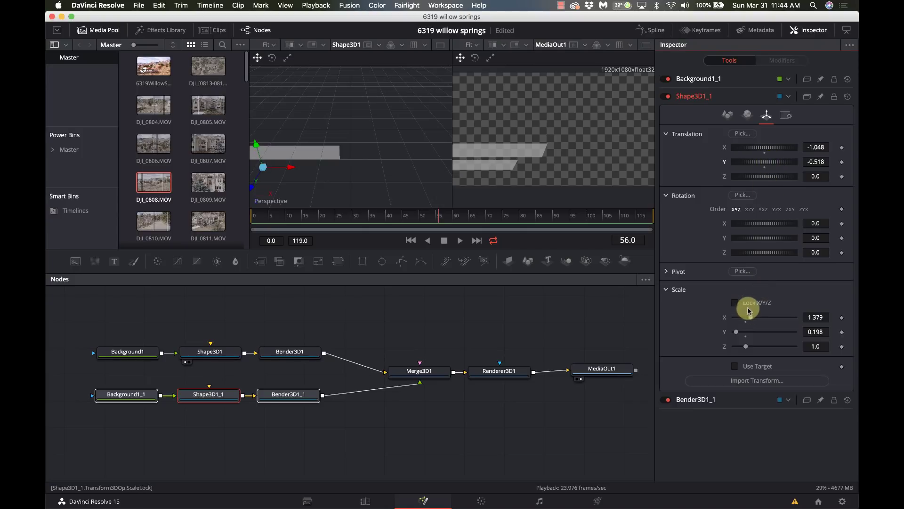
Stretch the Shape3D1_1 bar to an X scale of 1.733 and shift it right to about X -0.956
left_click_drag(739, 332, 736, 332)
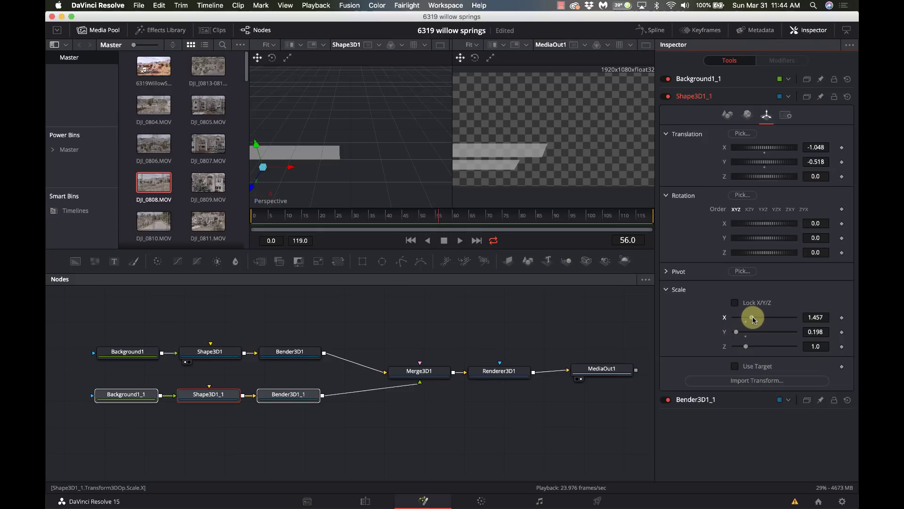
left_click_drag(757, 319, 755, 318)
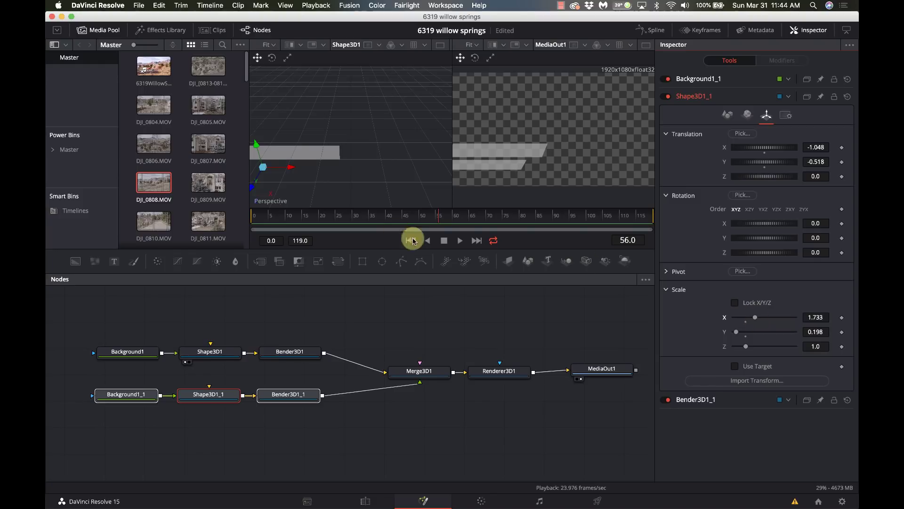
left_click_drag(293, 166, 300, 171)
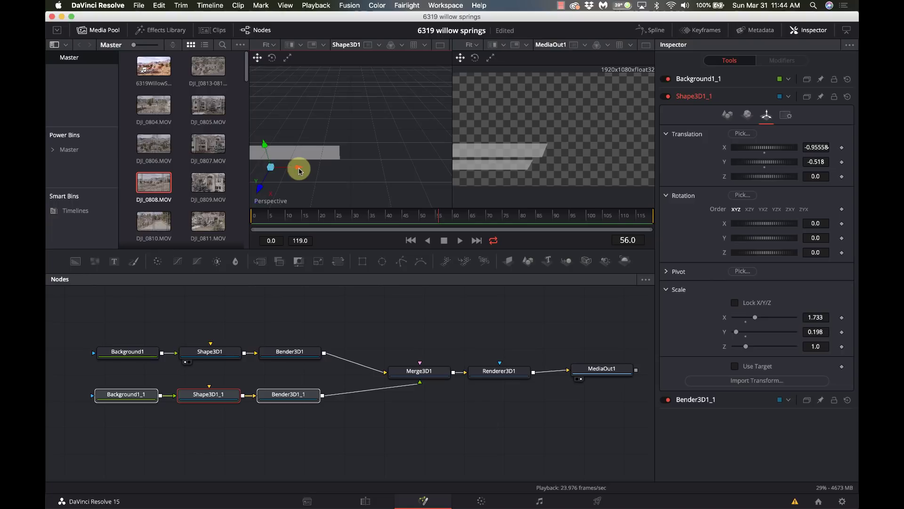
Move both background, shape and bender node chains together upward to free space beneath them
left_click_drag(336, 432, 94, 312)
left_click_drag(115, 348, 103, 309)
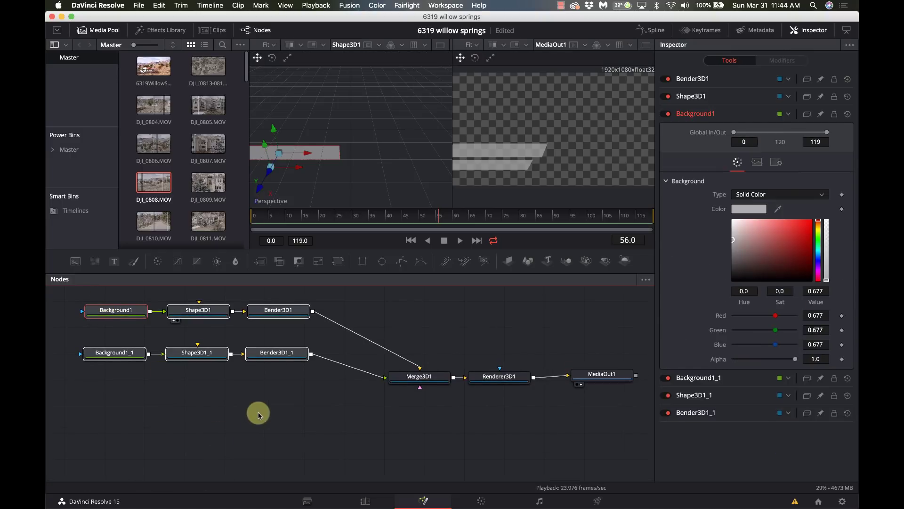
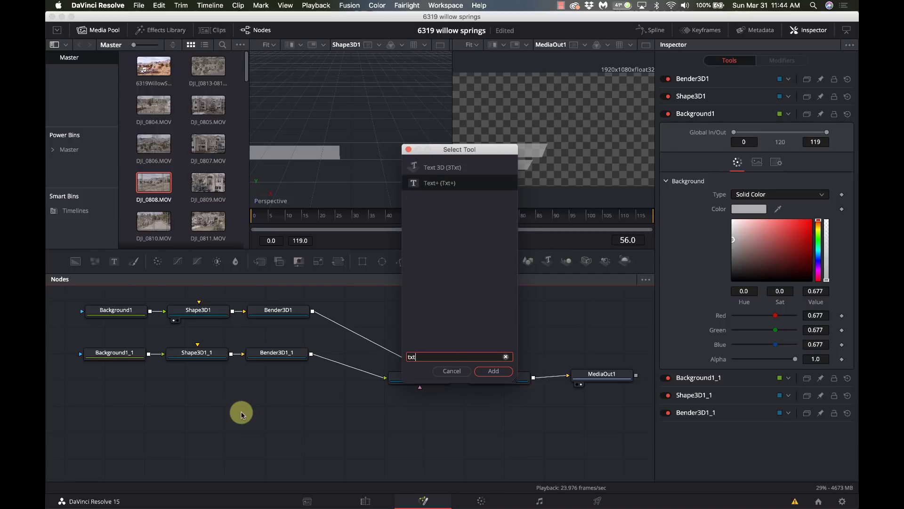
key("Return")
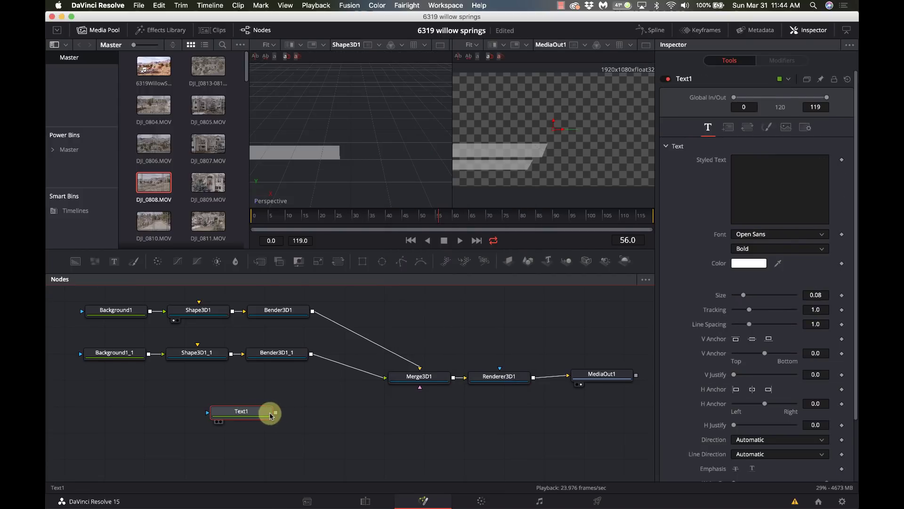
left_click_drag(283, 412, 428, 380)
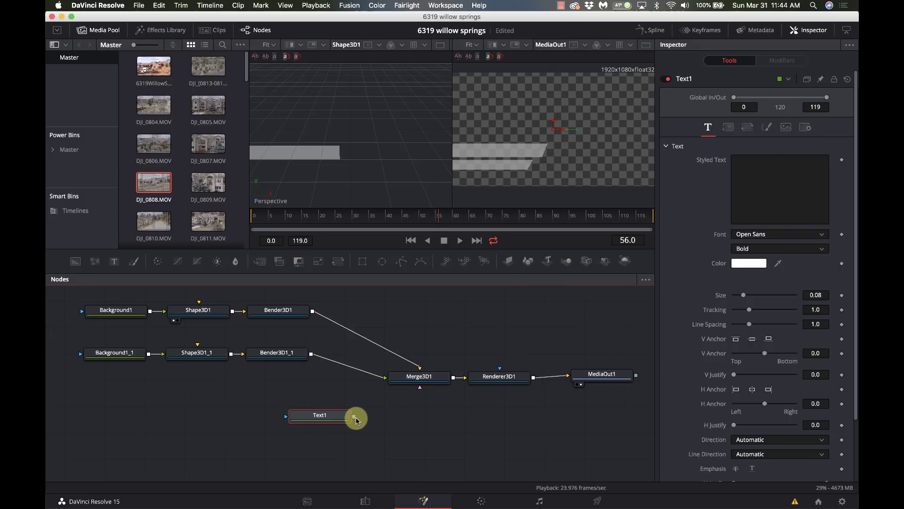
left_click_drag(353, 417, 411, 381)
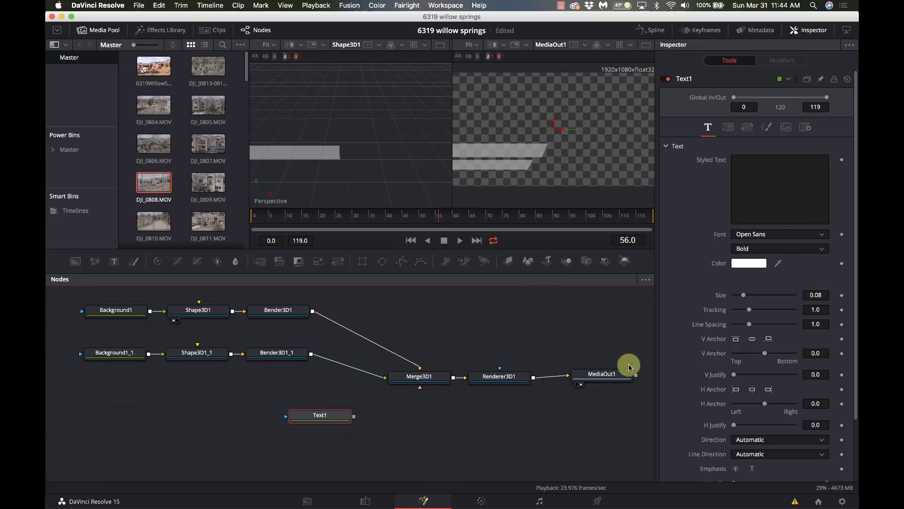
left_click(477, 395)
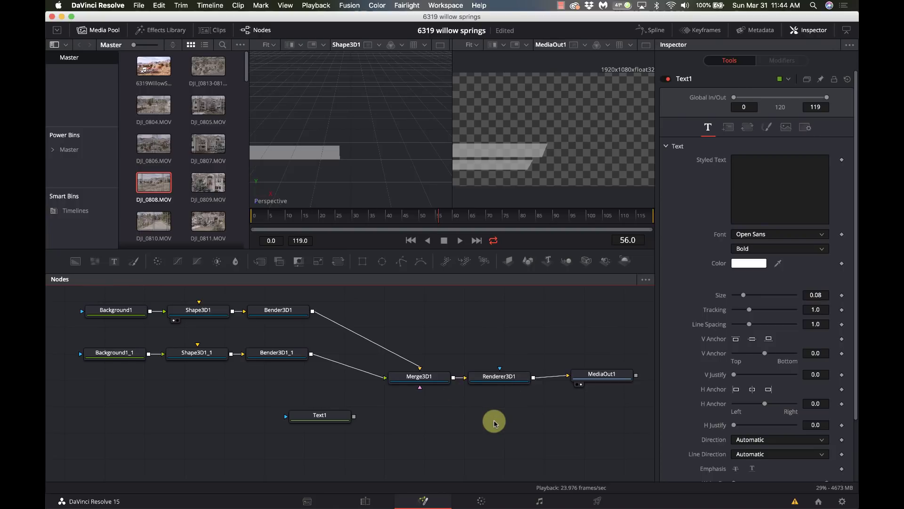
left_click(319, 415)
key("BackSpace")
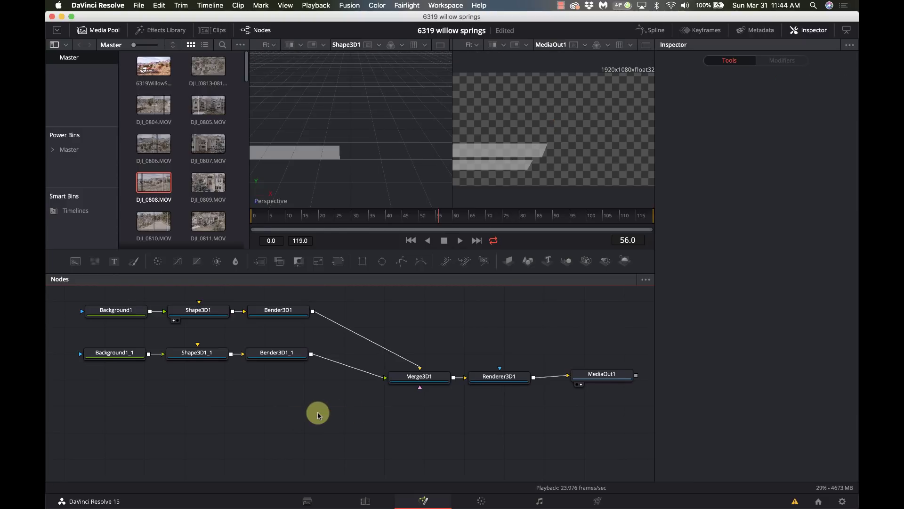
Add a Text 3D node below the two bar chains and enter the property's street address as its text
key("shift+space")
type("txt3t")
key("Return")
left_click_drag(318, 412, 239, 405)
left_click(788, 154)
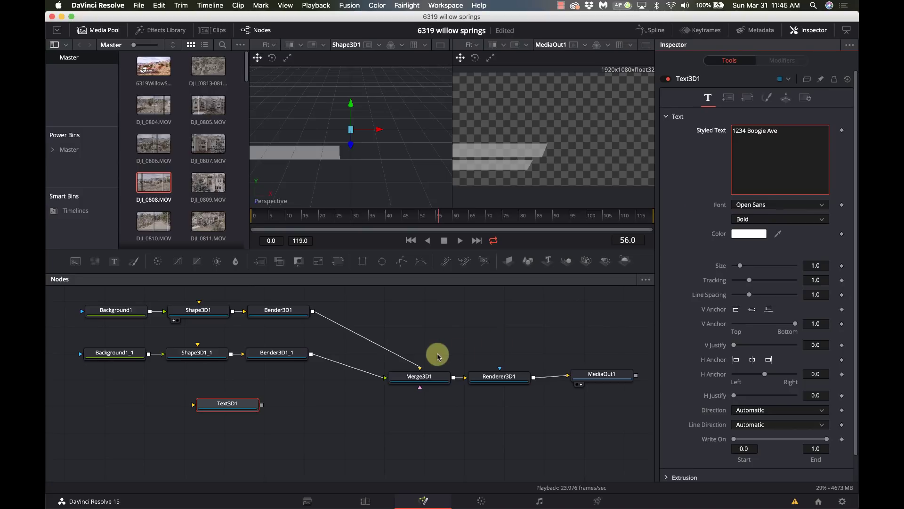
Connect Text3D1 to Merge3D1 and reduce the text size to 0.26
left_click(262, 406)
left_click_drag(262, 406, 406, 377)
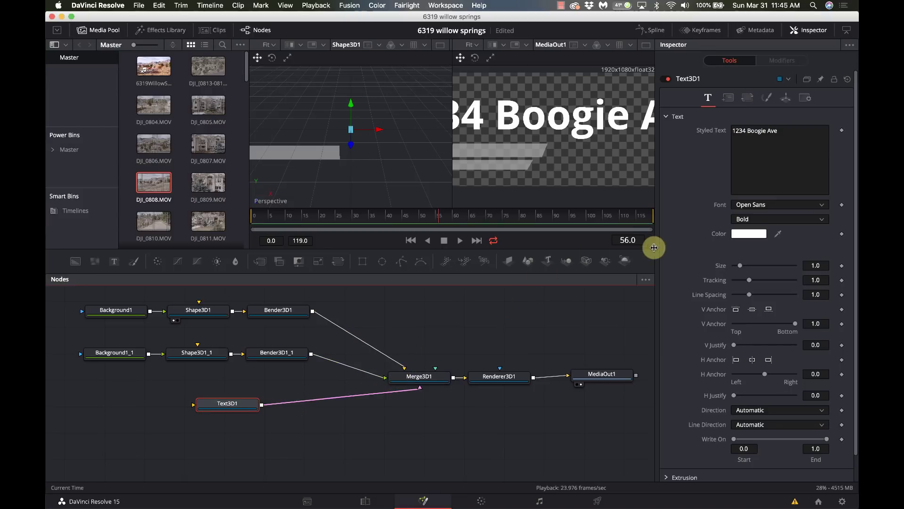
left_click(818, 268)
left_click_drag(819, 267, 781, 272)
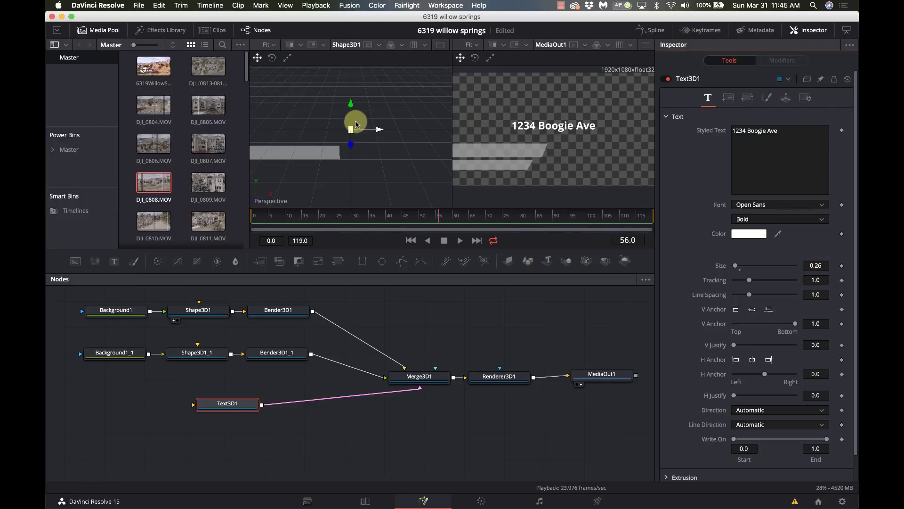
Move the address text onto the upper bar and set its size to 0.2
left_click_drag(347, 102, 304, 165)
left_click(488, 181)
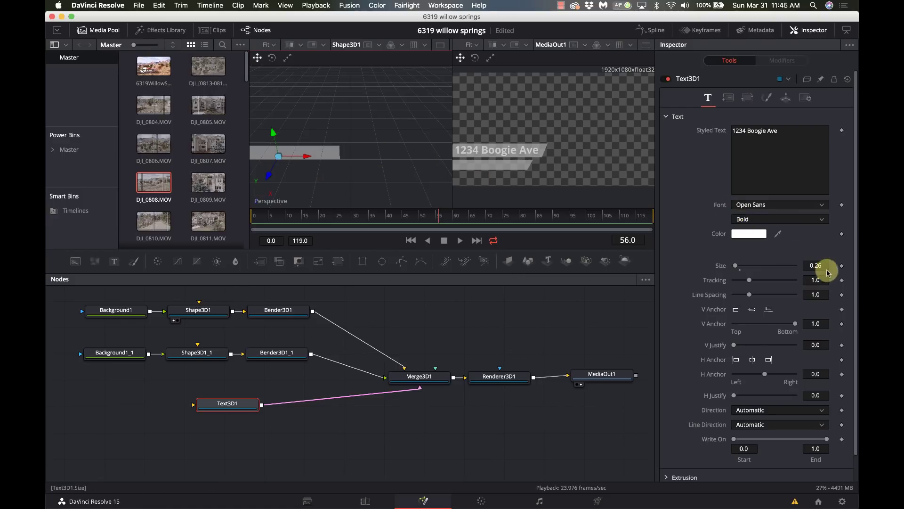
left_click_drag(818, 266, 818, 265)
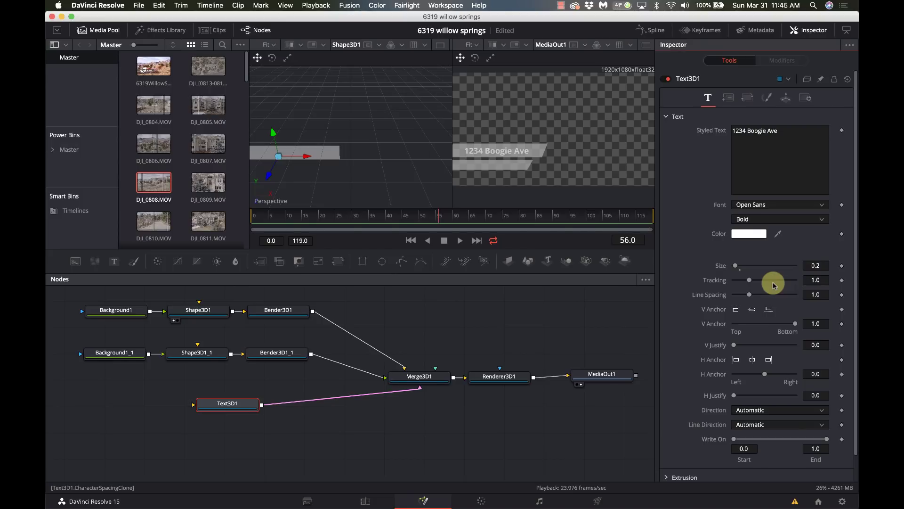
Nudge the Text3D1 address slightly forward along the Z axis so it sits in front of the bar
left_click(229, 407)
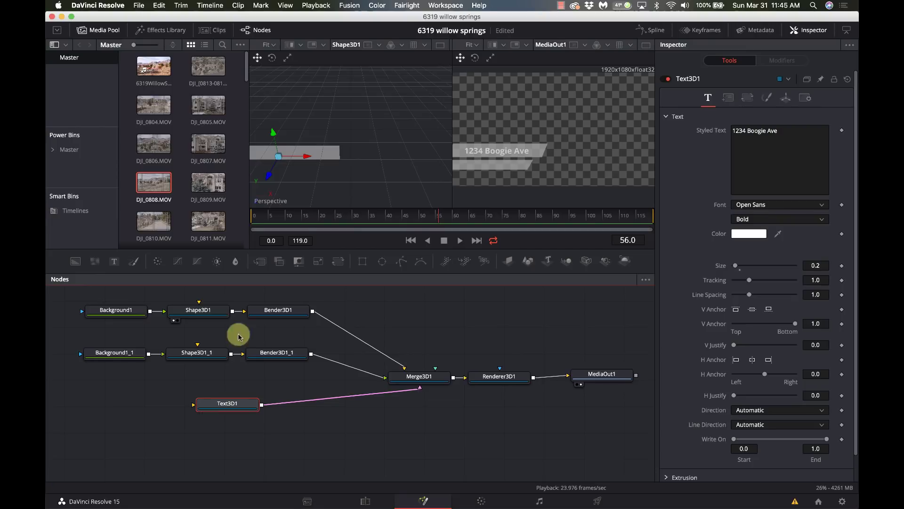
left_click(268, 176)
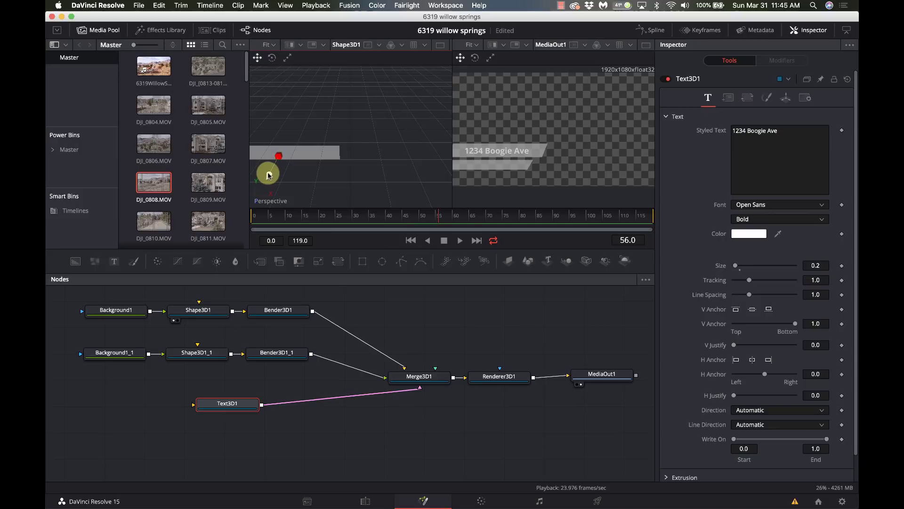
left_click_drag(269, 175, 269, 177)
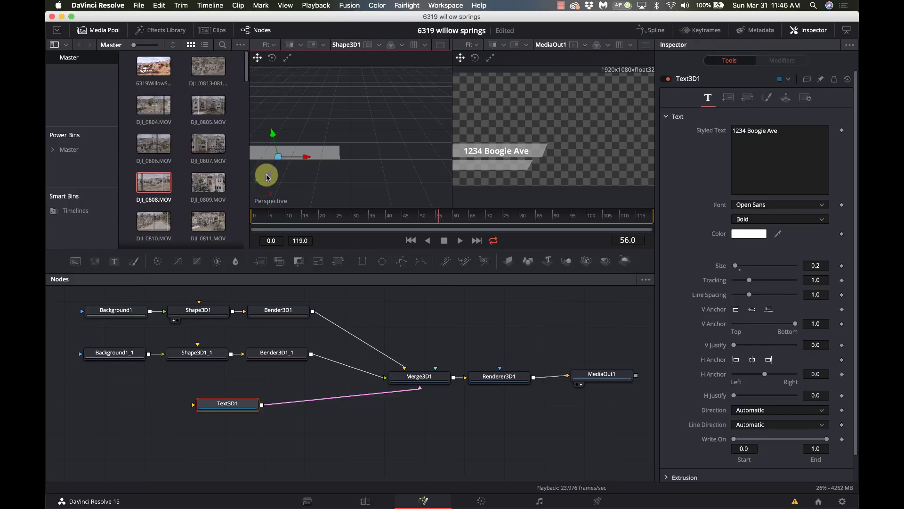
Delete the Text3D1 node and move Merge3D1 and Renderer3D1 closer to the two bar chains
left_click(234, 404)
key("Delete")
left_click_drag(530, 405, 345, 345)
Add a Merge node directly after Renderer3D1, ahead of MediaOut1
left_click(433, 345)
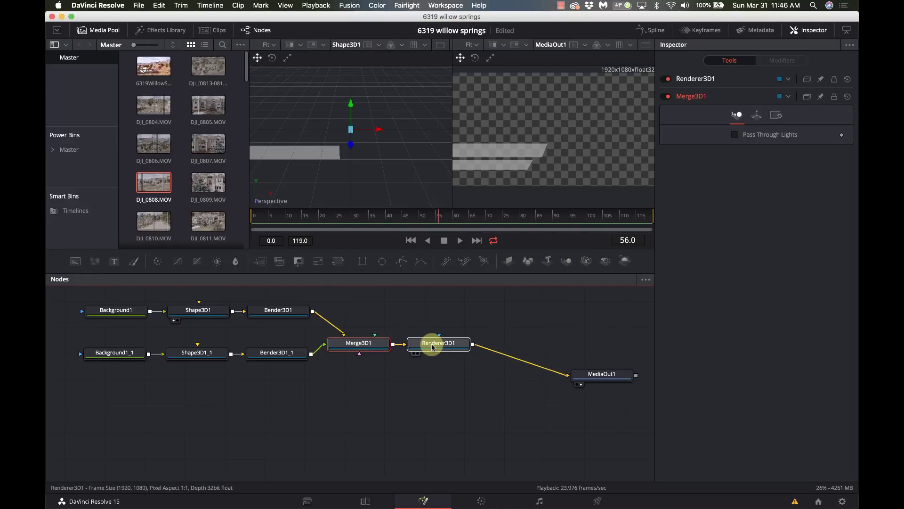
key("shift+space")
type("3t")
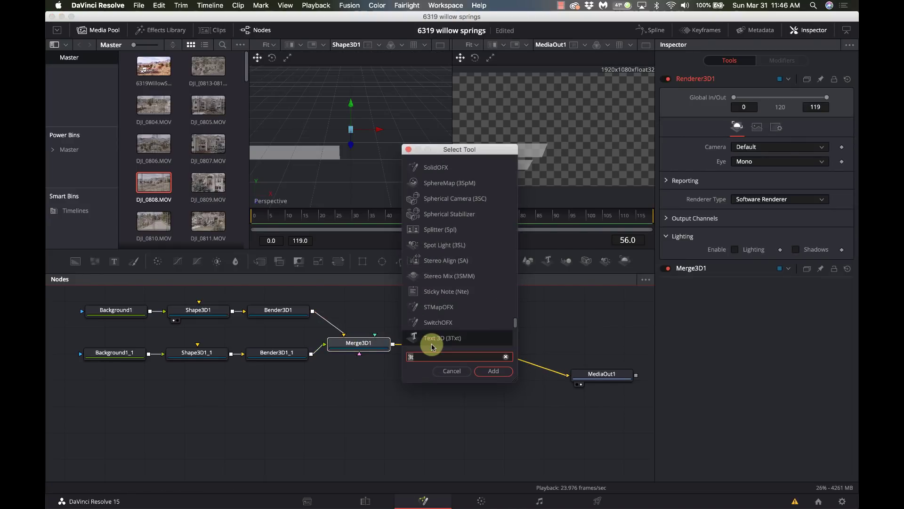
key("BackSpace")
key("BackSpace")
type("merg")
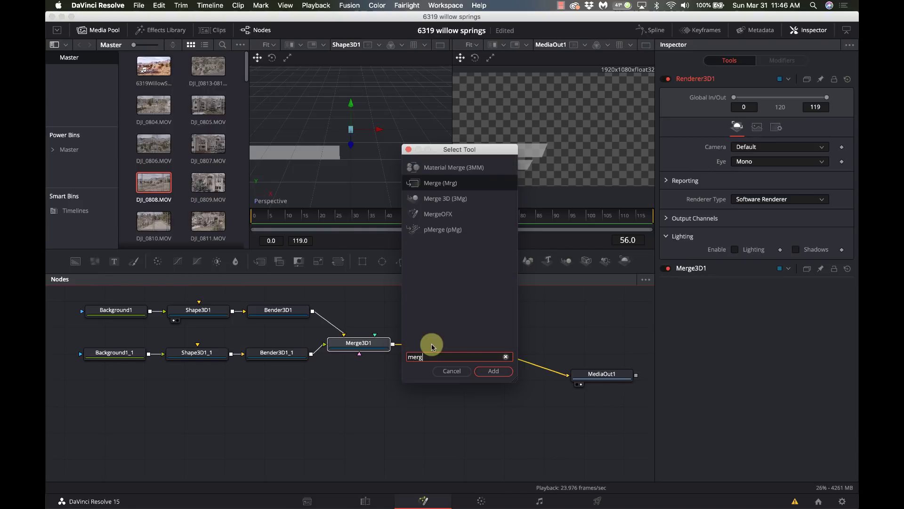
key("Return")
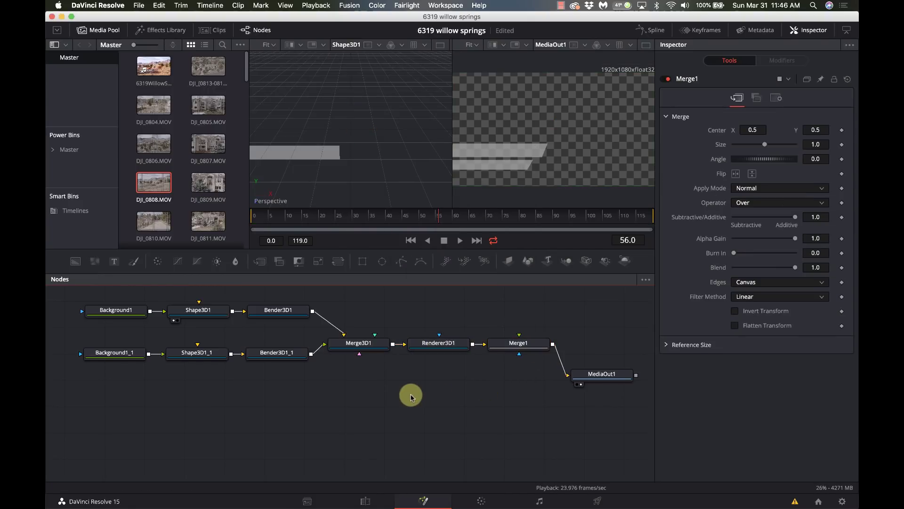
Add a Text+ node below the chain and connect it to the foreground of Merge1
key("shift+space")
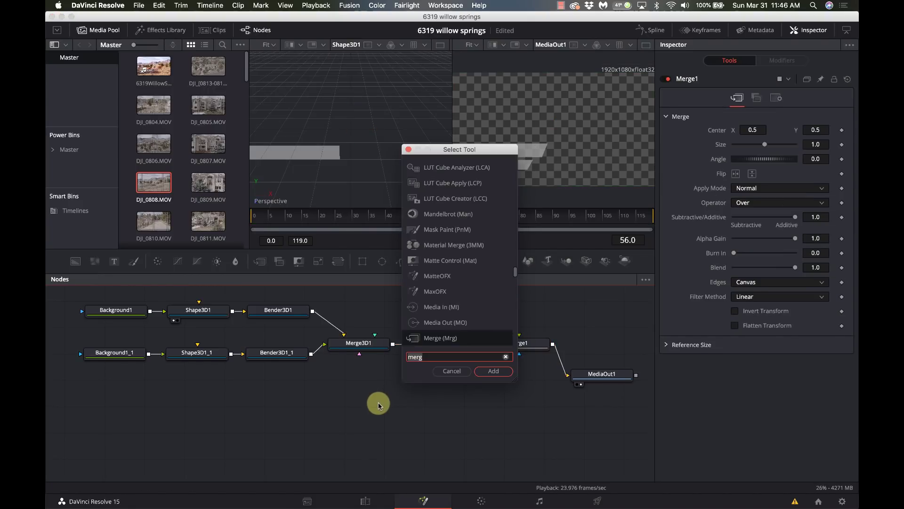
type("txt")
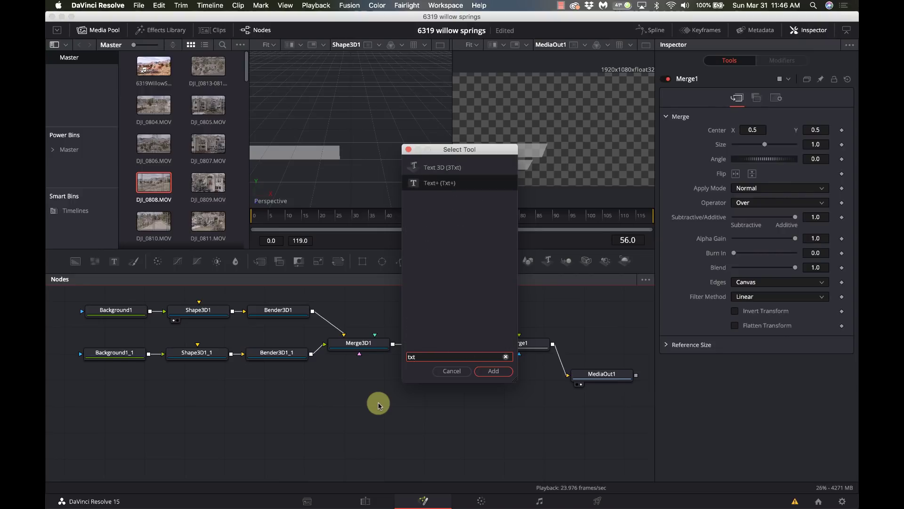
key("Return")
left_click_drag(424, 392, 495, 343)
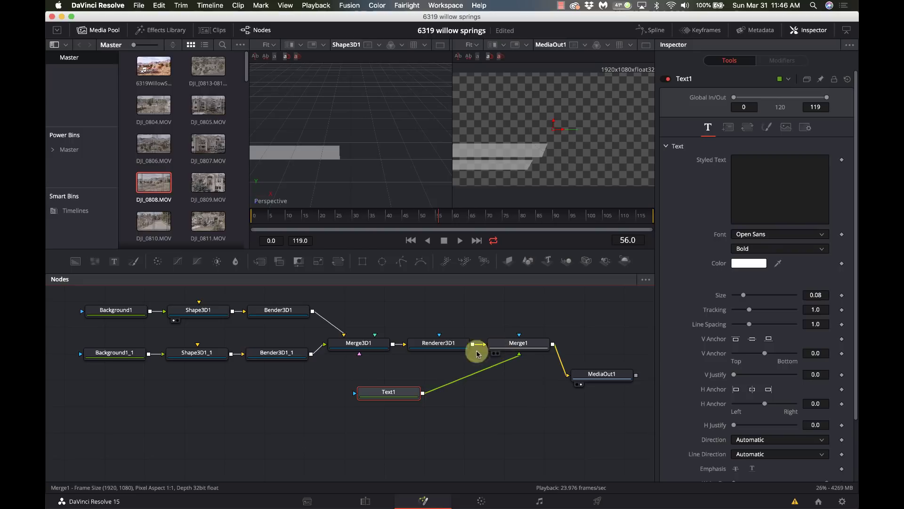
Enter the property's street address as the Text1 text and move it onto the upper bar
left_click(787, 178)
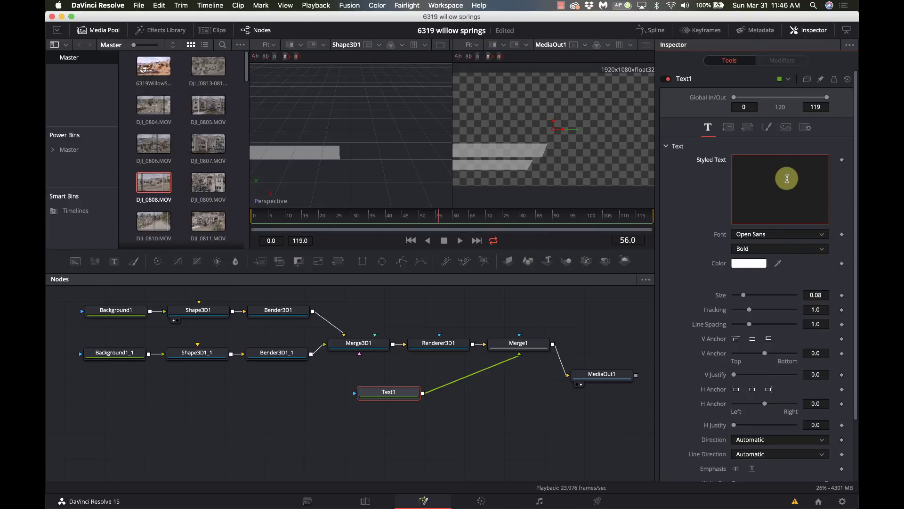
type("1122")
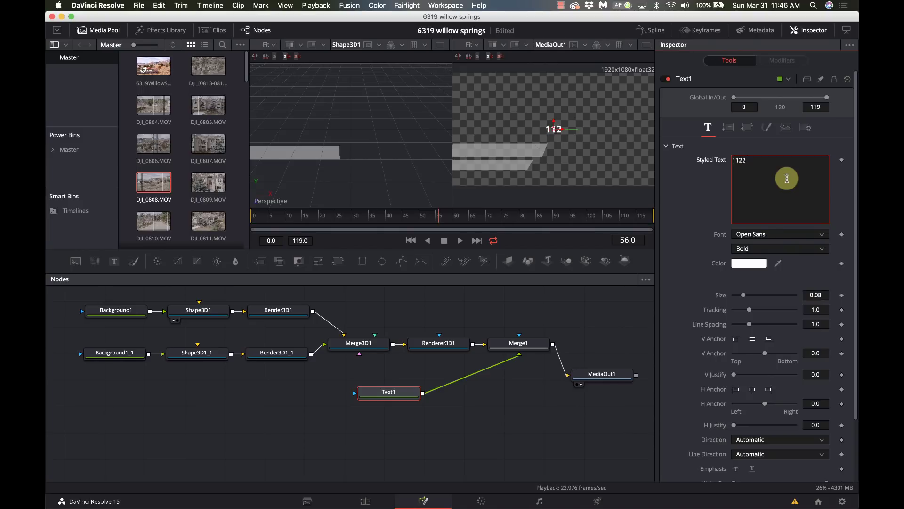
type(" Boogie Ave")
left_click_drag(554, 123, 505, 151)
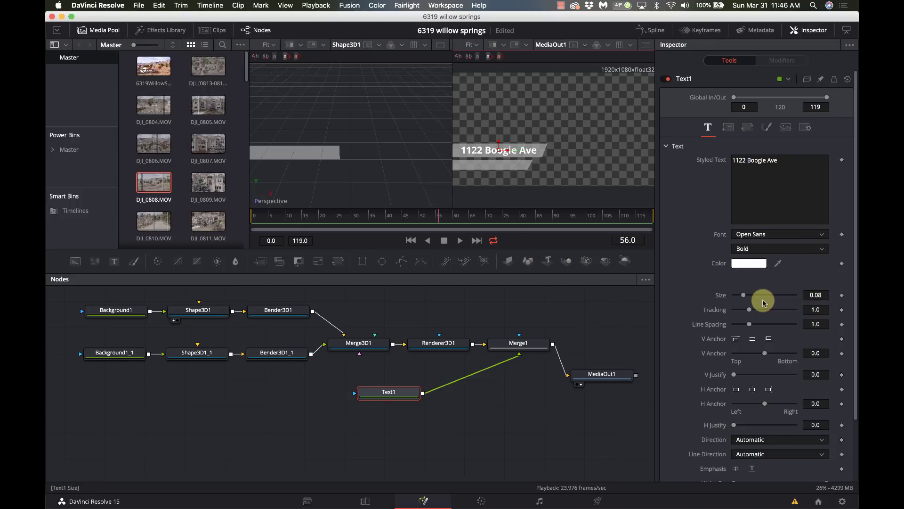
Set the address text's size to 0.0677 and right-anchor it beside the slanted end of the upper bar
mouse_move(817, 293)
left_mouse_down()
mouse_move(767, 296)
mouse_move(818, 295)
left_mouse_up()
left_click(736, 390)
left_click(507, 150)
left_click_drag(507, 150, 481, 154)
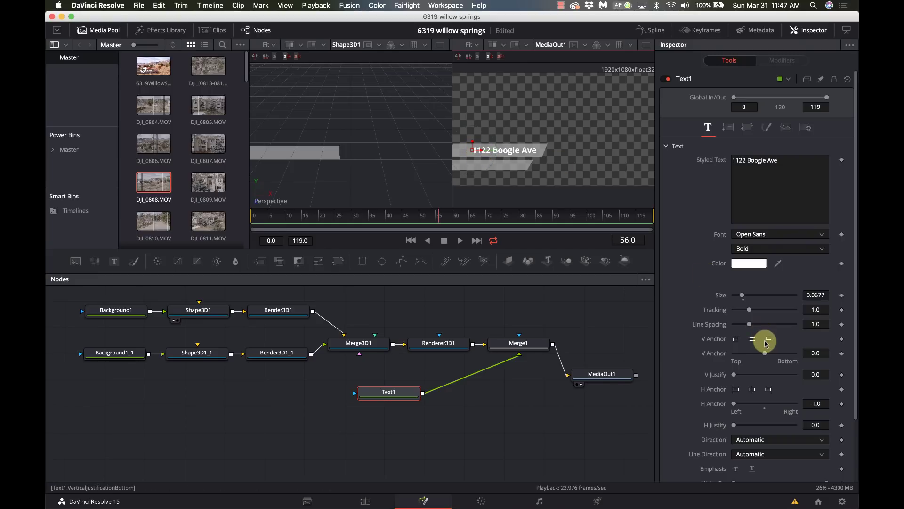
left_click(769, 389)
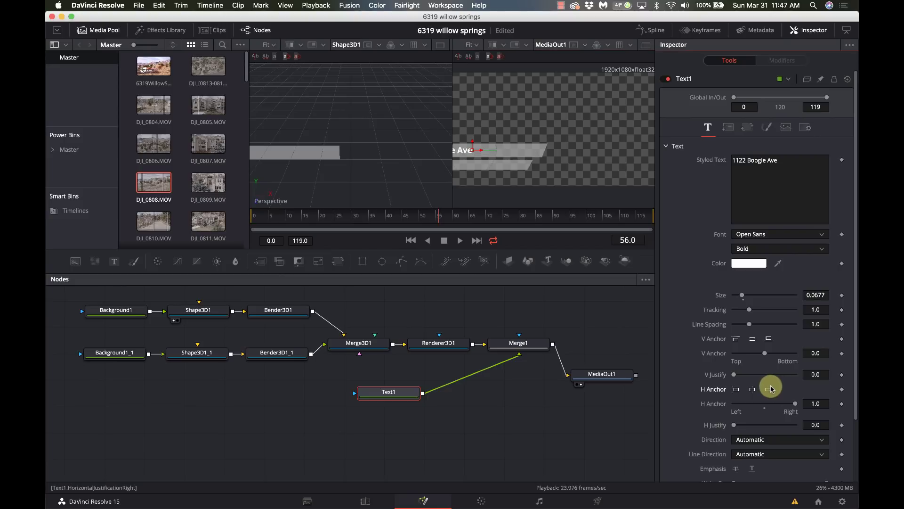
left_click_drag(480, 152, 545, 162)
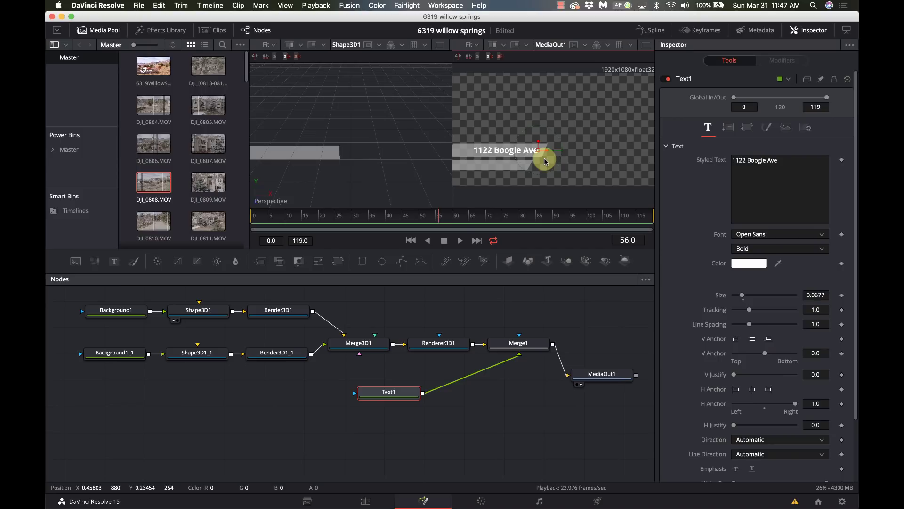
Review the text, layout, transform, shading and image settings of Text1
scroll(696, 262, "down", 3)
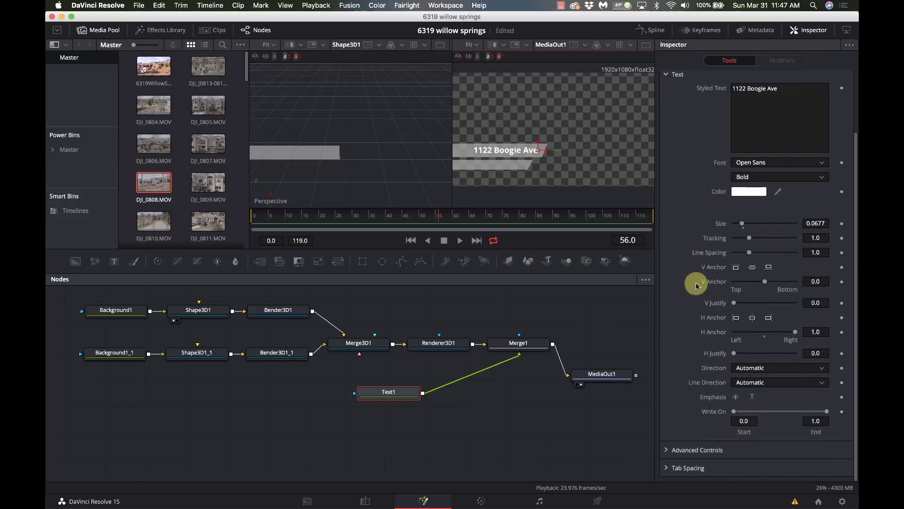
scroll(682, 306, "up", 3)
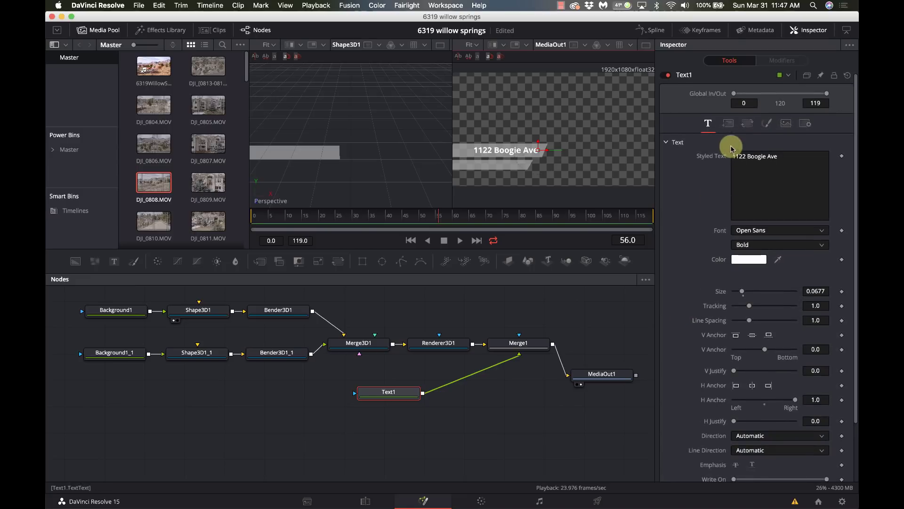
left_click(728, 124)
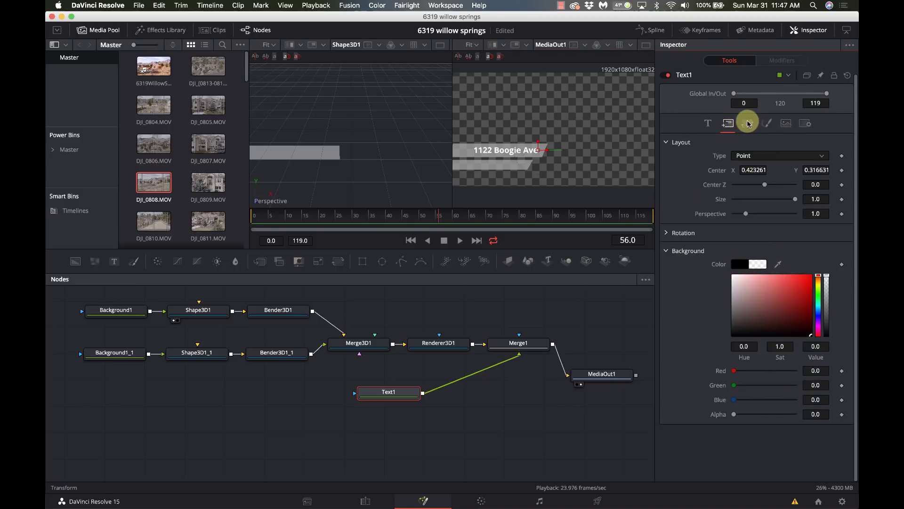
left_click(745, 124)
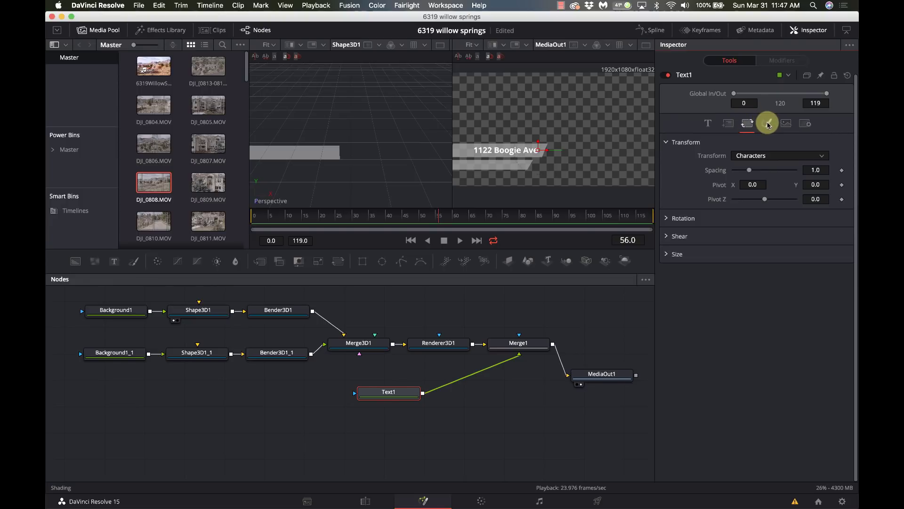
left_click(768, 124)
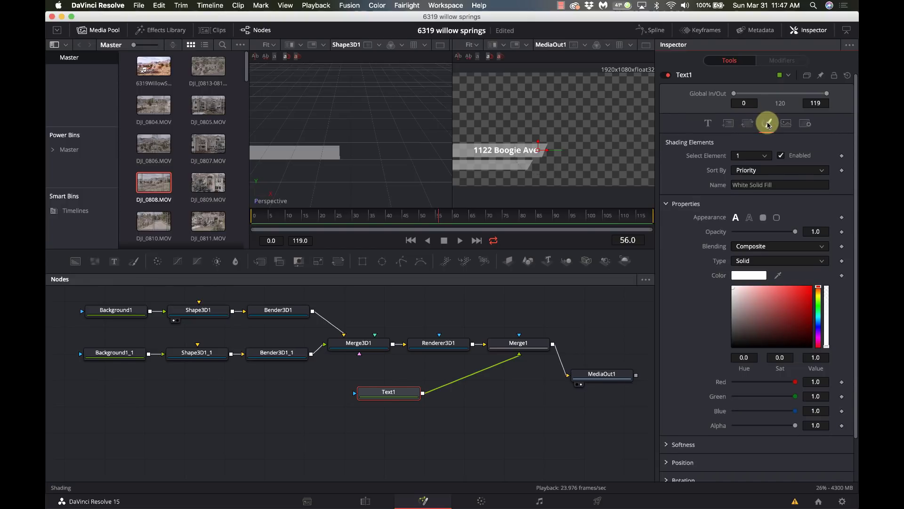
scroll(718, 278, "down", 5)
scroll(719, 280, "up", 5)
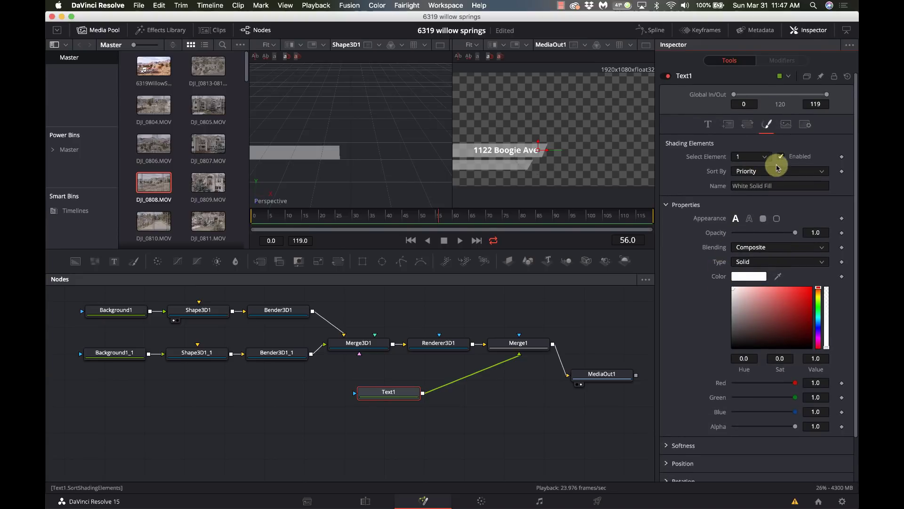
left_click(786, 124)
left_click(708, 125)
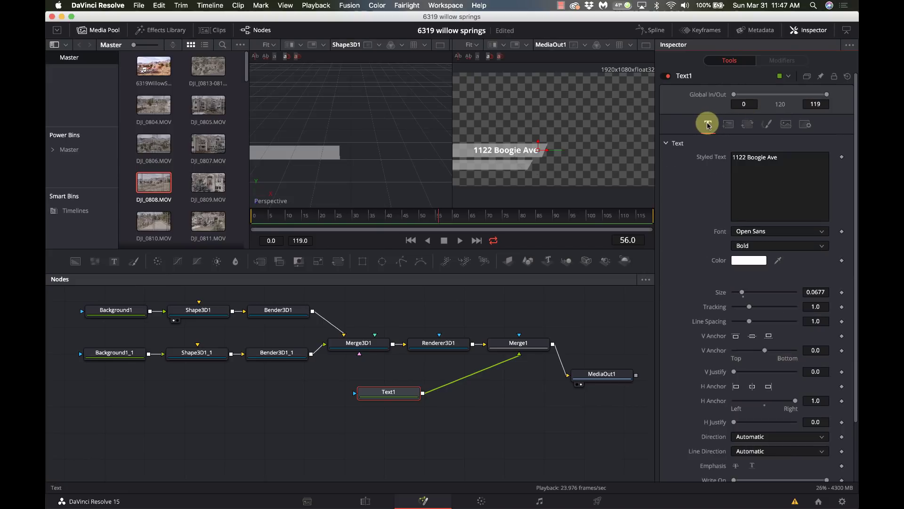
Move Text1 closer to Merge3D1 and duplicate it, placing the copy in the free area below Merge1
left_click(388, 390)
left_click_drag(388, 390, 371, 379)
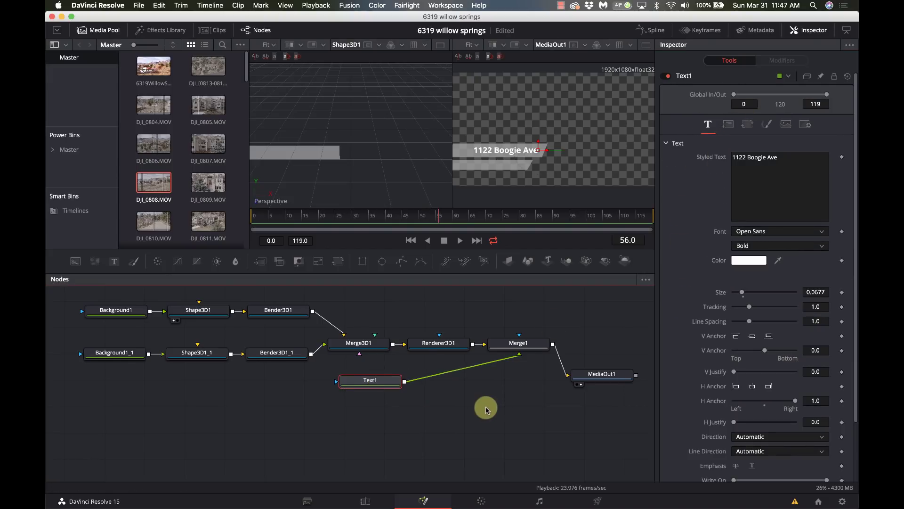
left_click(475, 407)
left_click(370, 383)
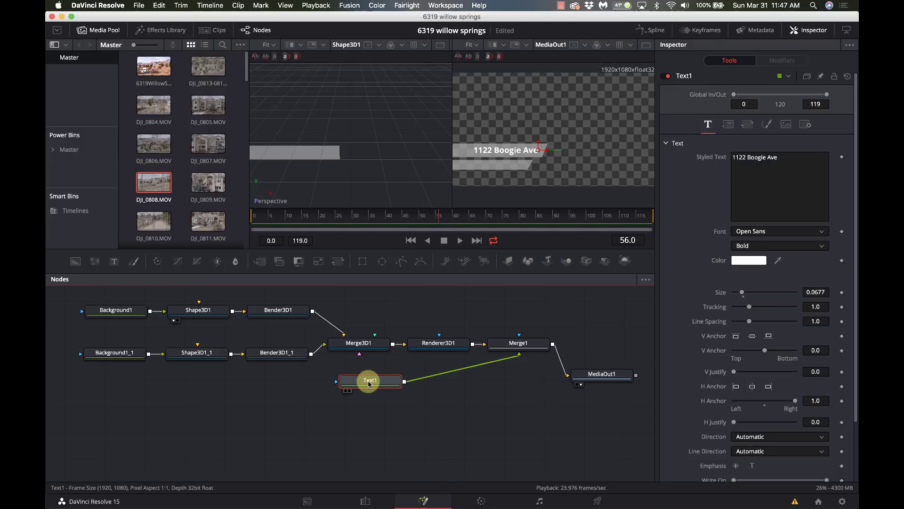
left_click(379, 413)
key("ctrl+v")
left_click_drag(382, 410, 503, 423)
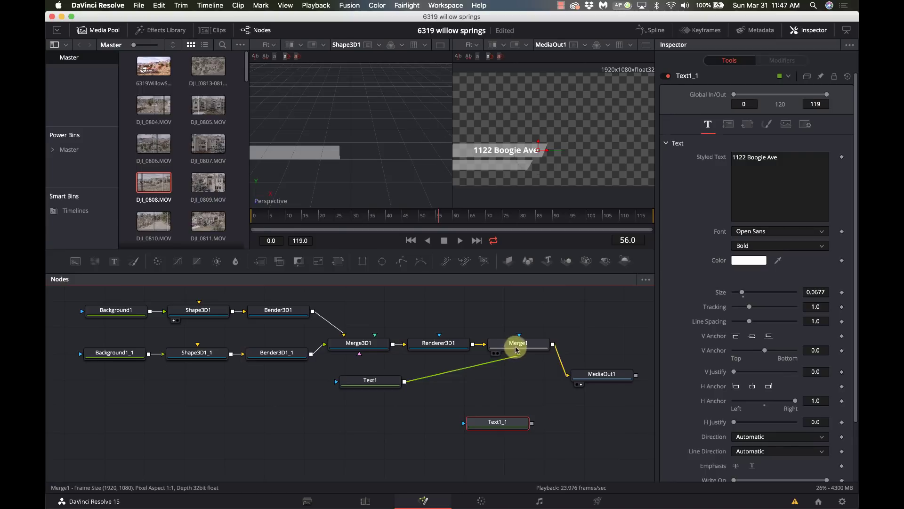
Move the Merge1 node beneath Renderer3D1, in line with Text1
left_click(445, 346)
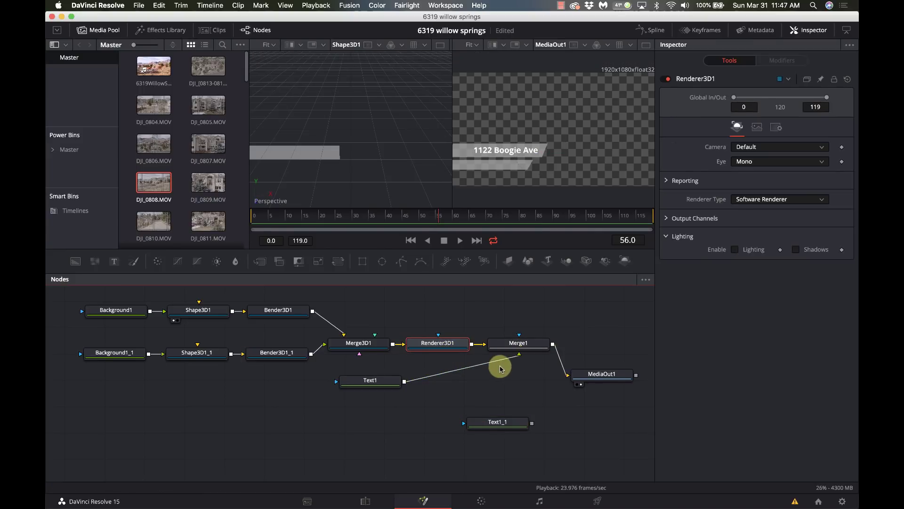
left_click(601, 374)
left_click_drag(518, 345, 455, 377)
left_click_drag(456, 378, 456, 382)
Add a second Merge node between Merge1 and MediaOut1
key("shift+space")
type("txt")
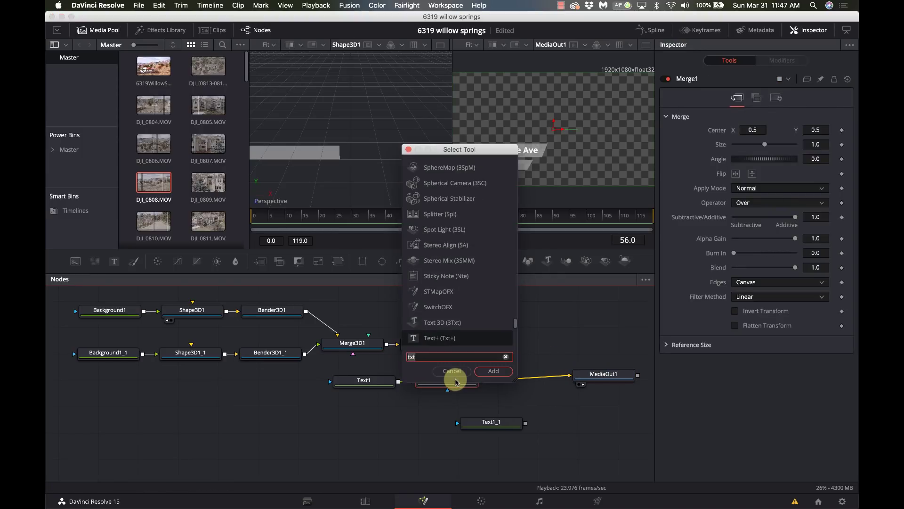
key("BackSpace")
key("BackSpace")
key("BackSpace")
type("merg")
key("Return")
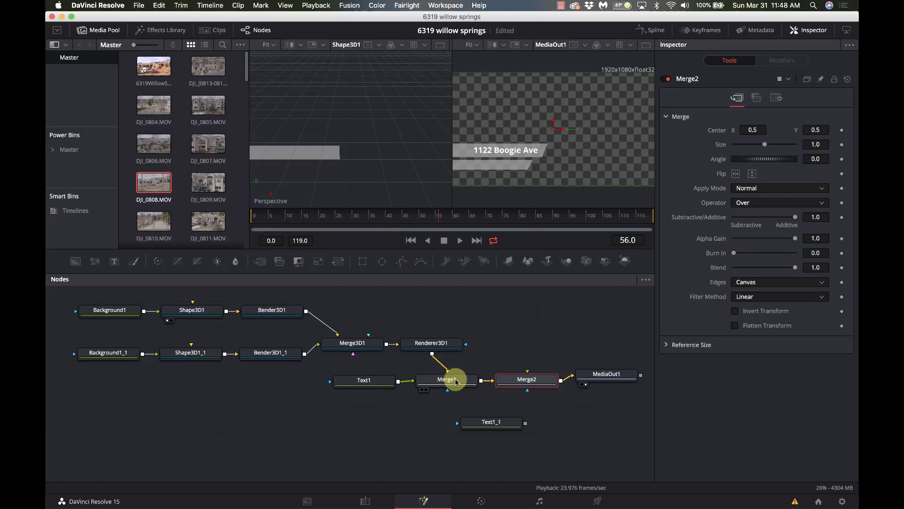
Connect Text1_1 to Merge2 and replace its text with the property's city and state
left_click_drag(502, 424, 525, 382)
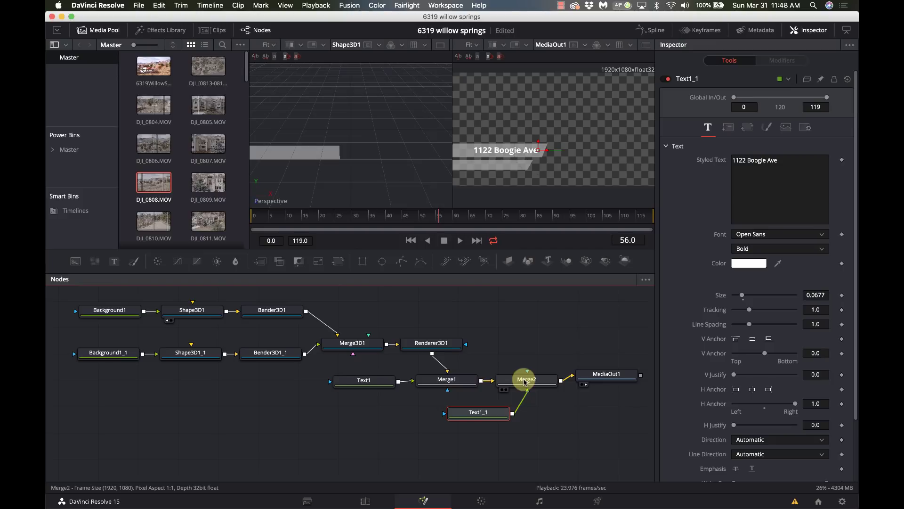
left_click(791, 160)
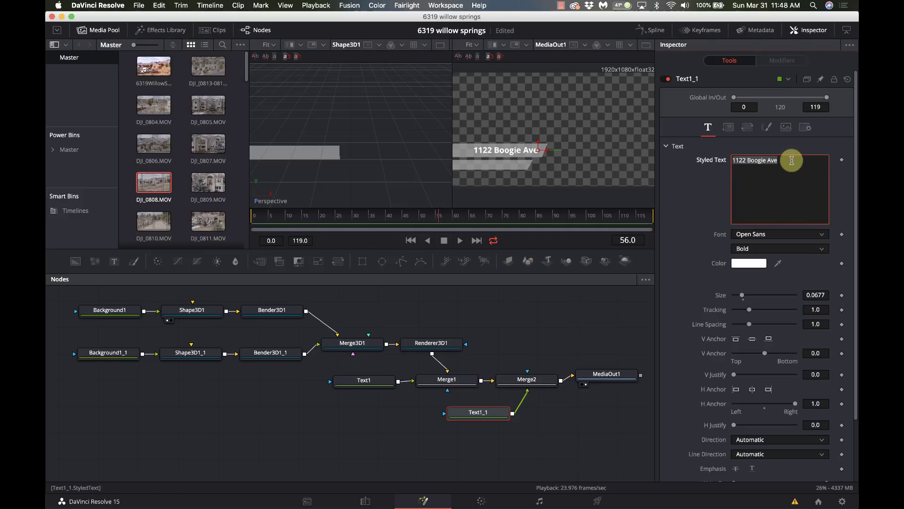
type("Anywhere, PA")
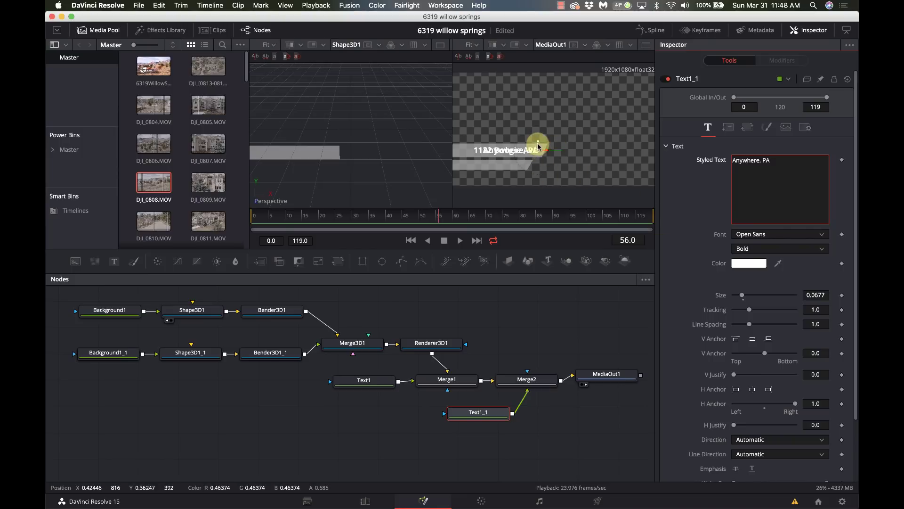
Move the city and state text onto the lower bar near its slanted end and set its size to 0.0529
left_click_drag(538, 144, 536, 158)
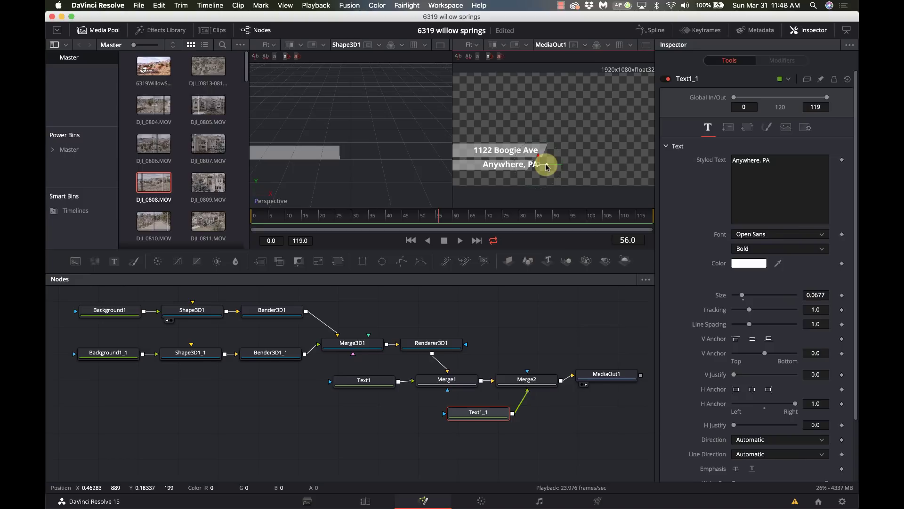
left_click_drag(548, 165, 534, 165)
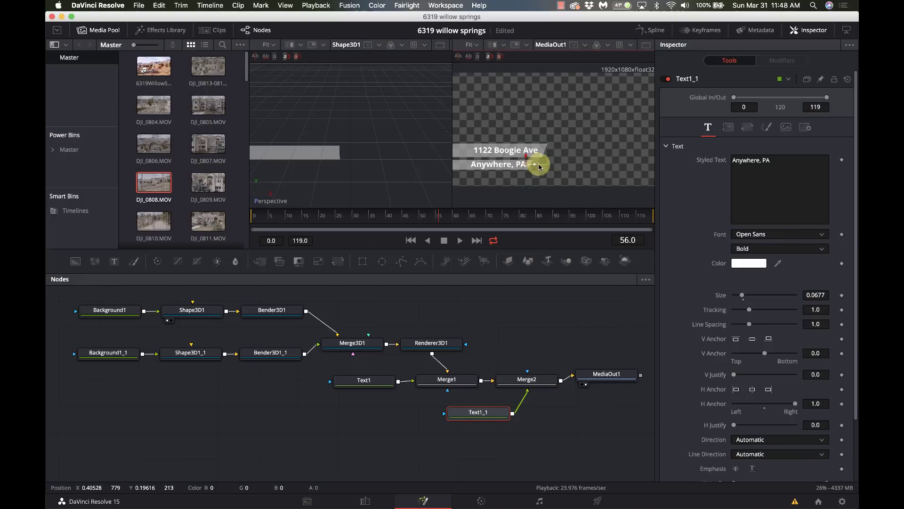
left_click(816, 295)
left_click_drag(816, 295, 757, 297)
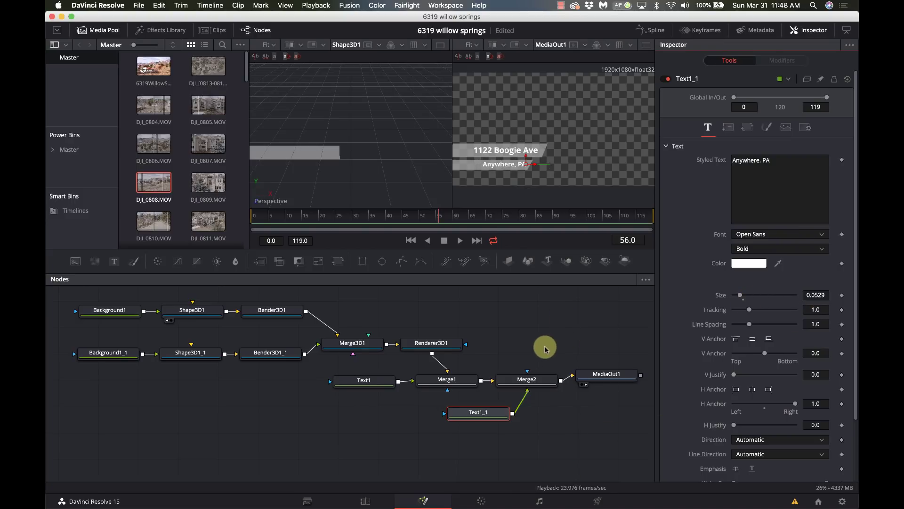
Switch to the Edit page and check the title over the footage at several points of the first Fusion composition clip
left_click(363, 500)
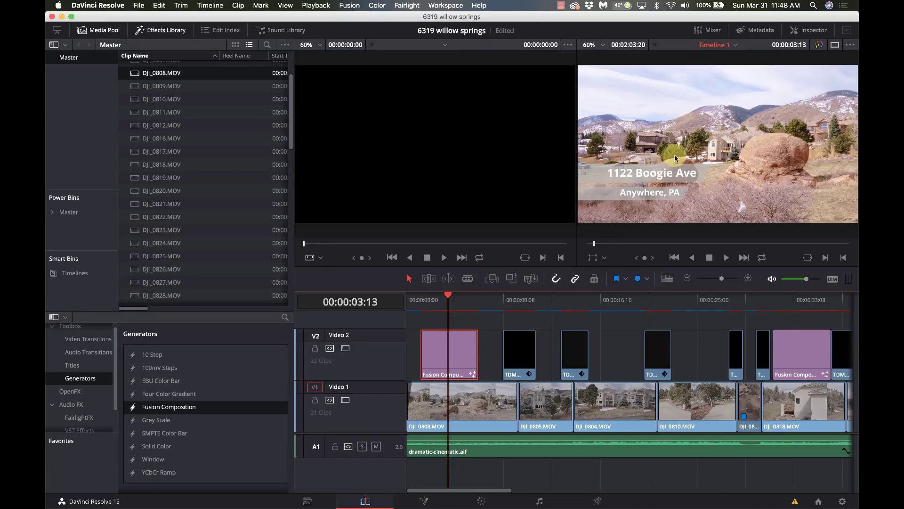
left_click(421, 307)
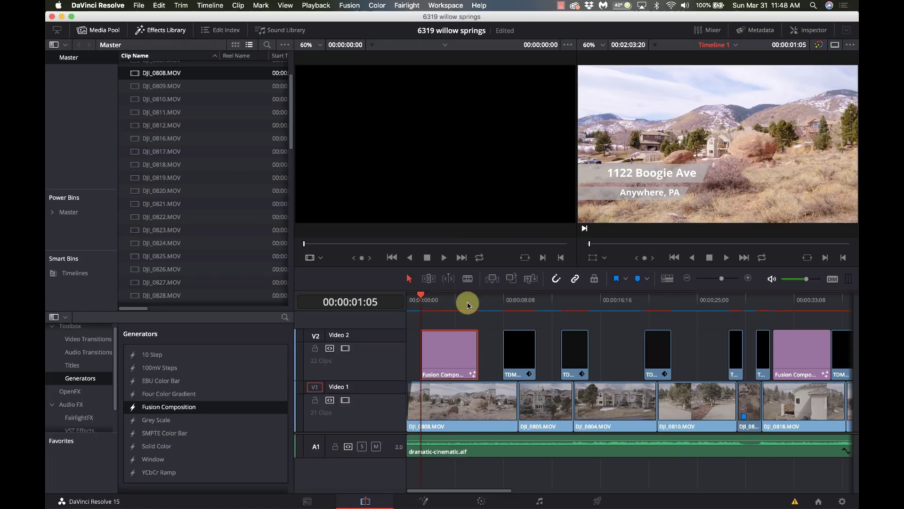
left_click(474, 304)
left_click(431, 302)
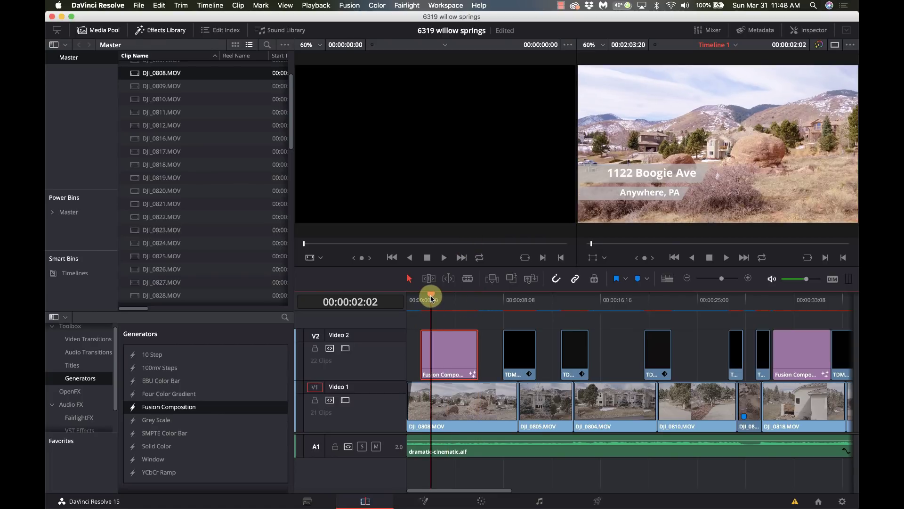
On the Fusion page, select all nodes except MediaOut1 and move them away from it to make room for another node
left_click(423, 499)
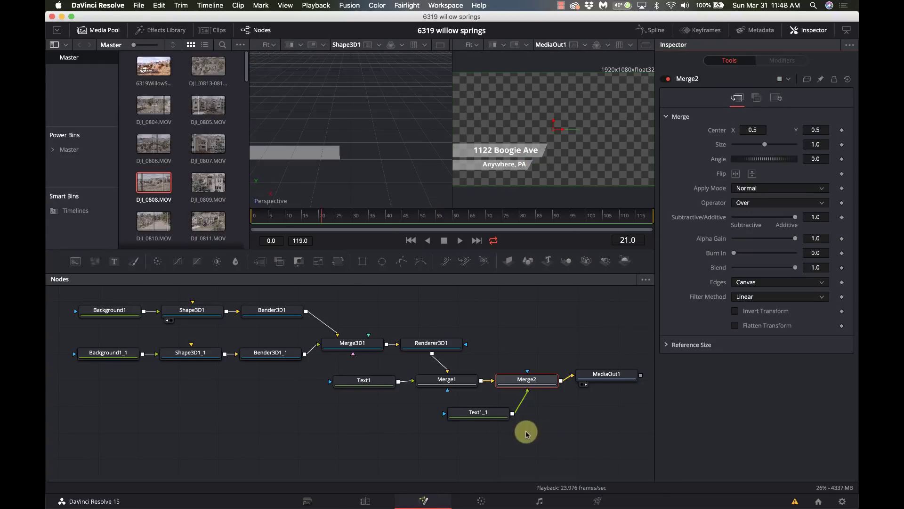
left_click_drag(525, 445, 131, 306)
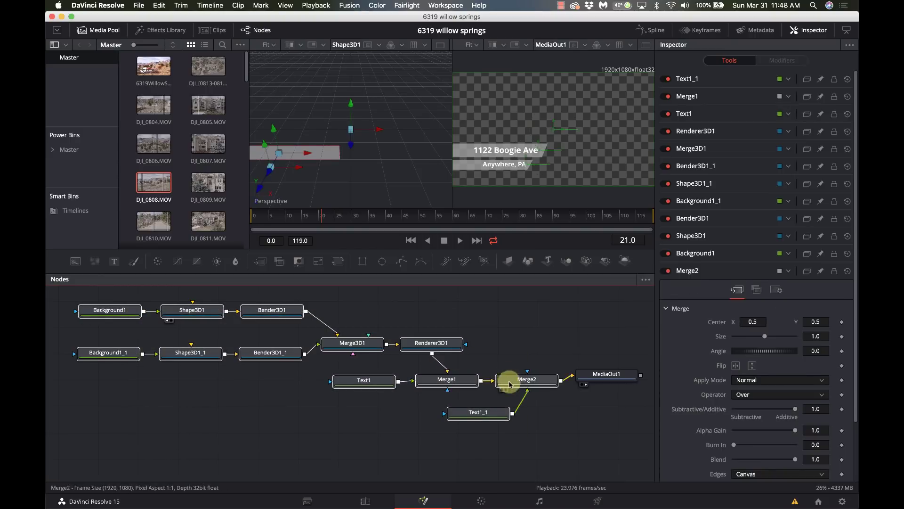
left_click_drag(454, 383, 404, 378)
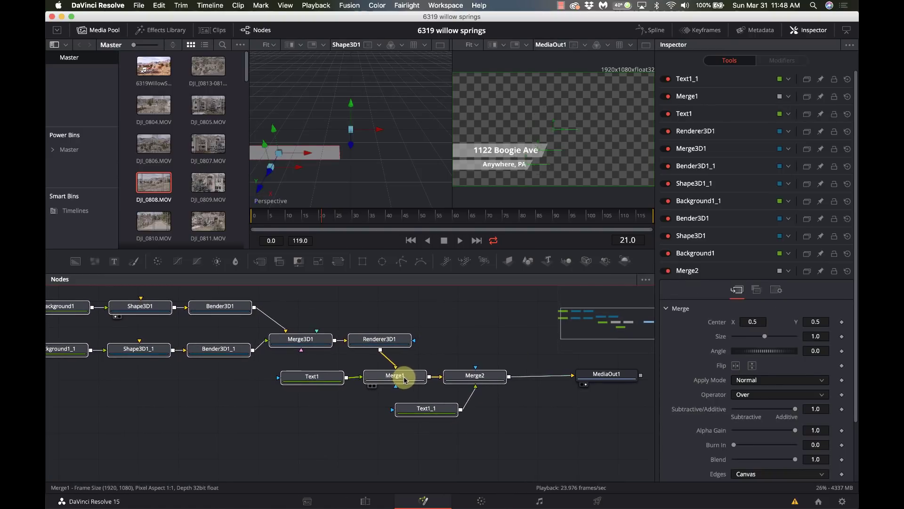
scroll(526, 430, "down", 1)
scroll(526, 430, "down", 5)
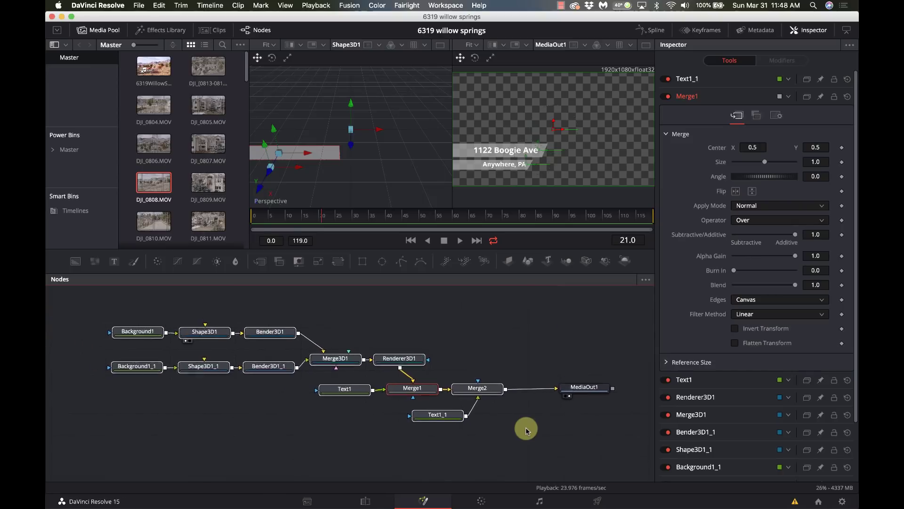
scroll(526, 429, "up", 2)
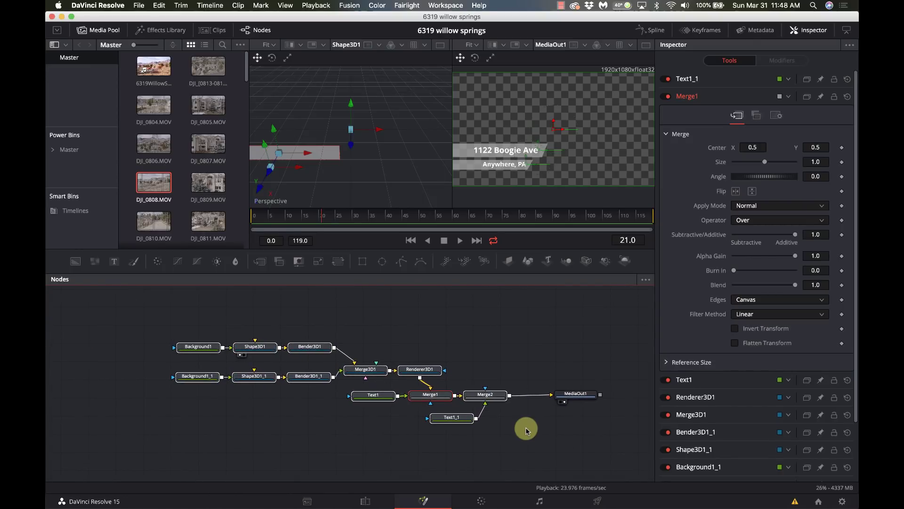
scroll(526, 429, "down", 2)
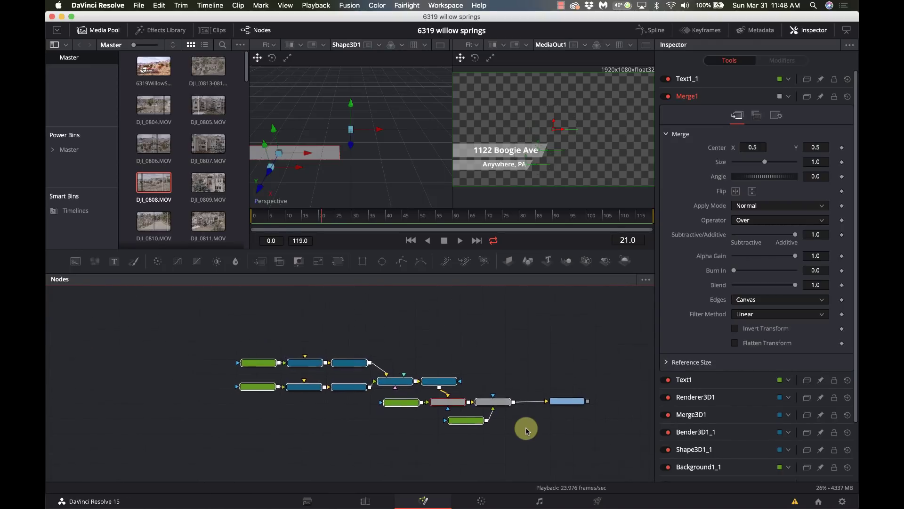
scroll(526, 429, "up", 3)
scroll(527, 429, "down", 1)
scroll(527, 430, "up", 3)
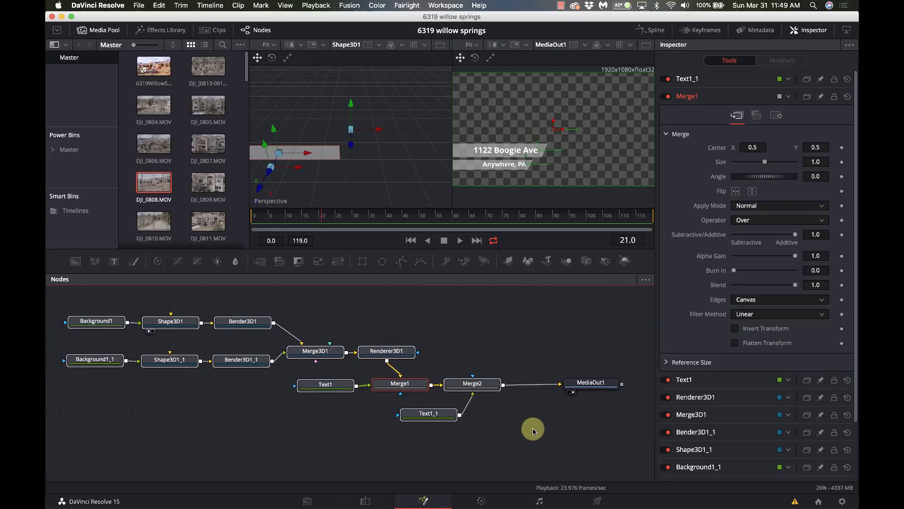
left_click_drag(473, 388, 458, 369)
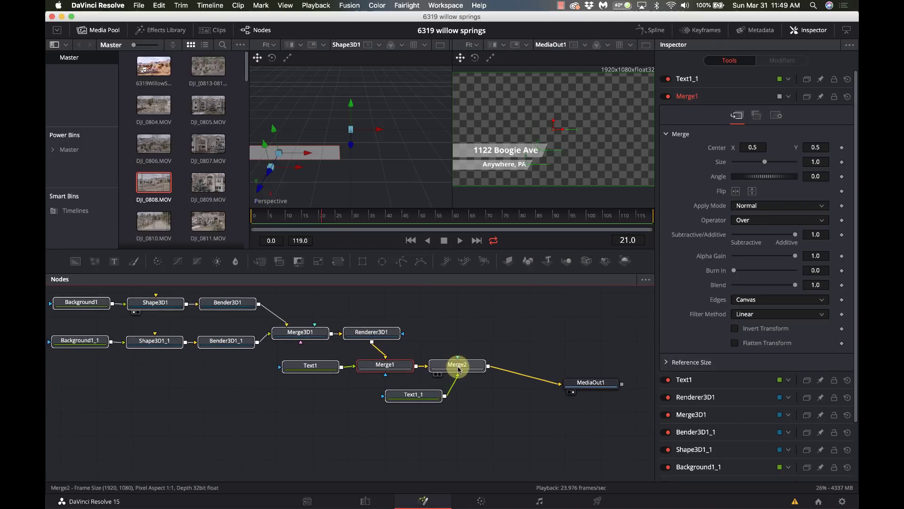
Add a Transform node between Merge2 and MediaOut1 and place MediaOut1 directly below it
left_click(468, 379)
left_click(469, 369)
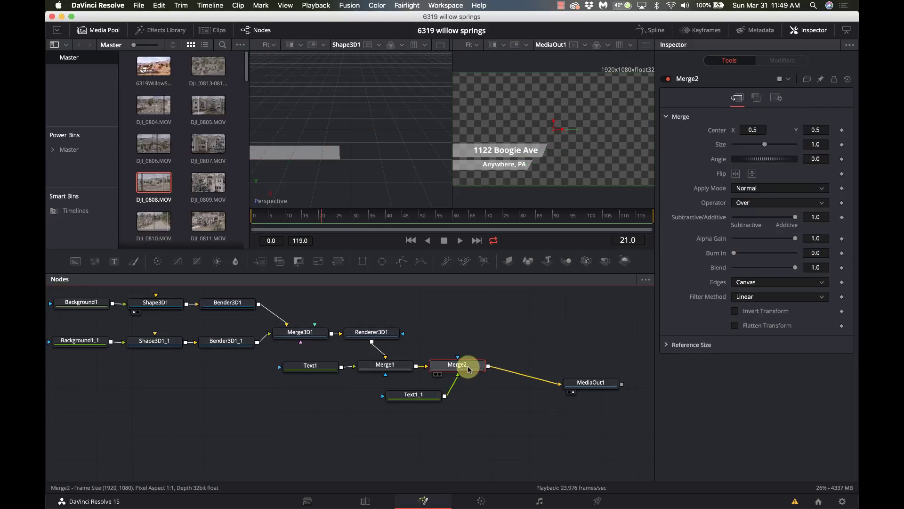
key("shift+space")
type("merg")
key("BackSpace")
key("BackSpace")
key("BackSpace")
key("BackSpace")
type("trans")
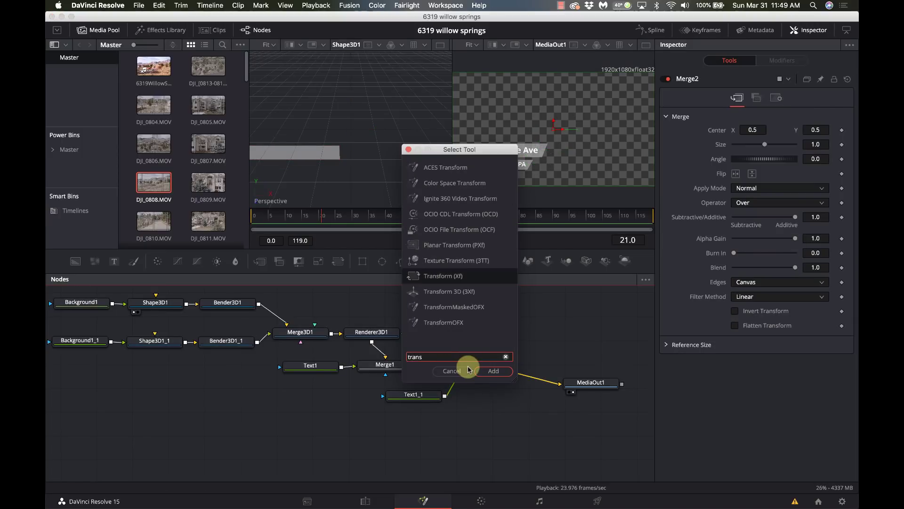
key("Return")
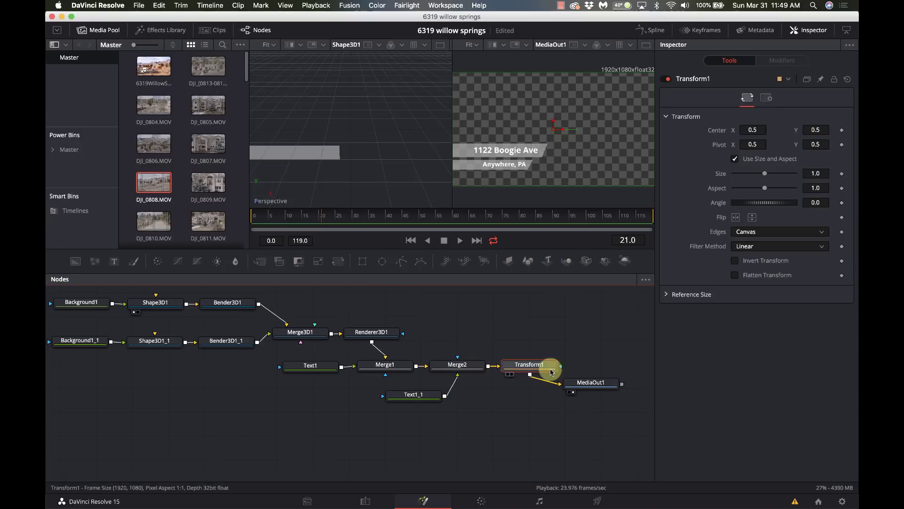
left_click_drag(594, 382, 530, 398)
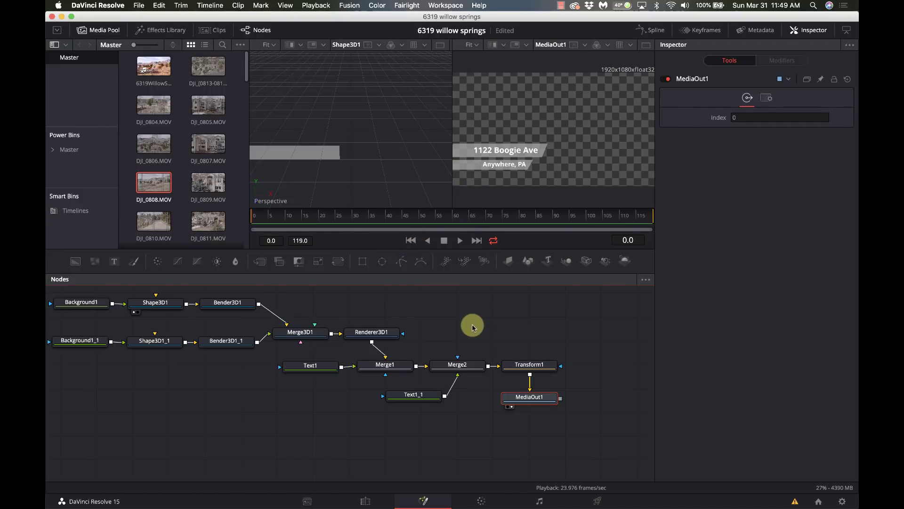
Keyframe Transform1's Center at X 0.5 on frames 15 and 104, and off-screen at X 0.014 on frame 0 and X 0.027 on frame 119
scroll(471, 325, "left", 3)
scroll(471, 326, "up", 2)
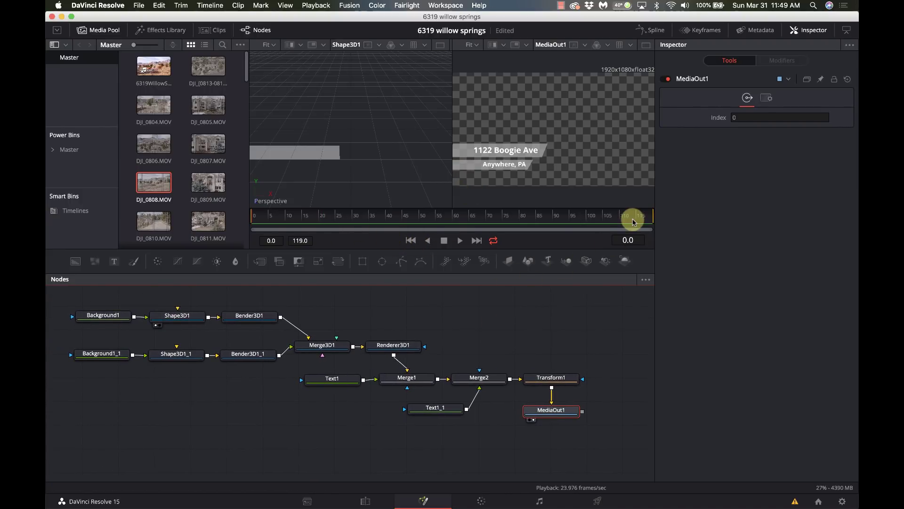
left_click_drag(654, 219, 302, 218)
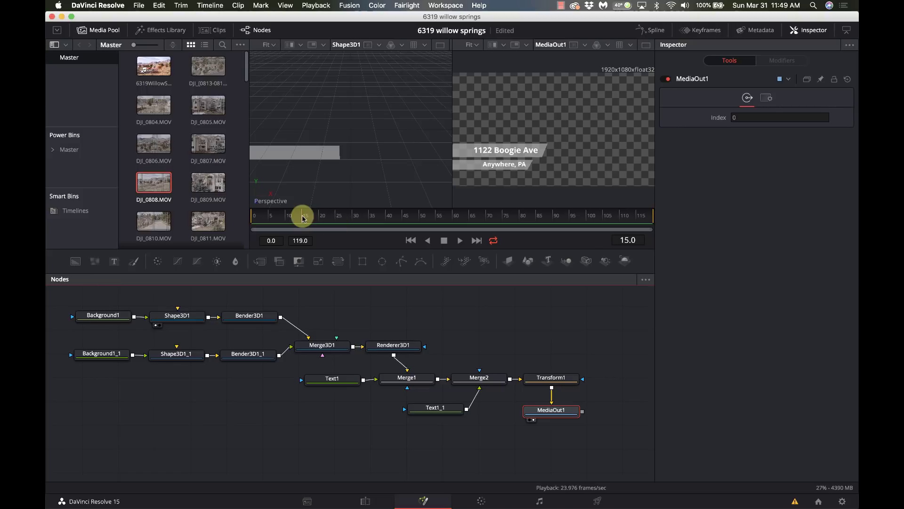
left_click(567, 379)
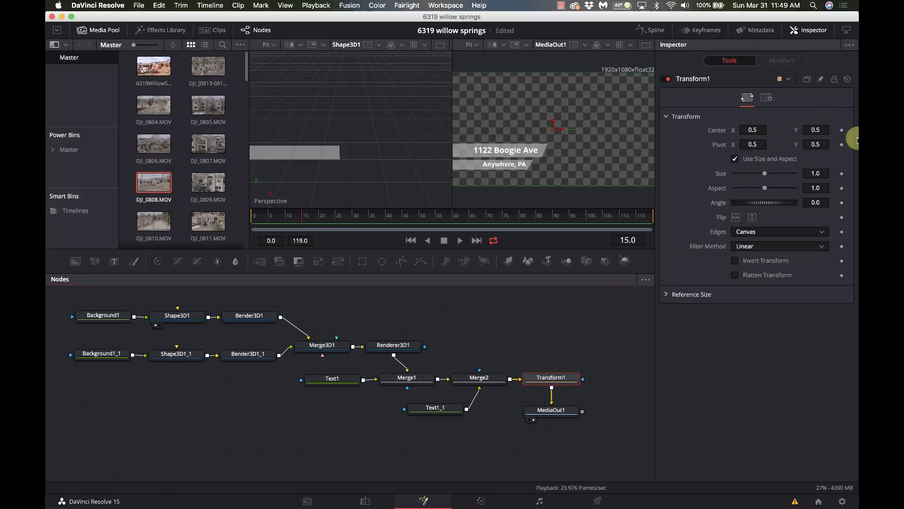
left_click(841, 131)
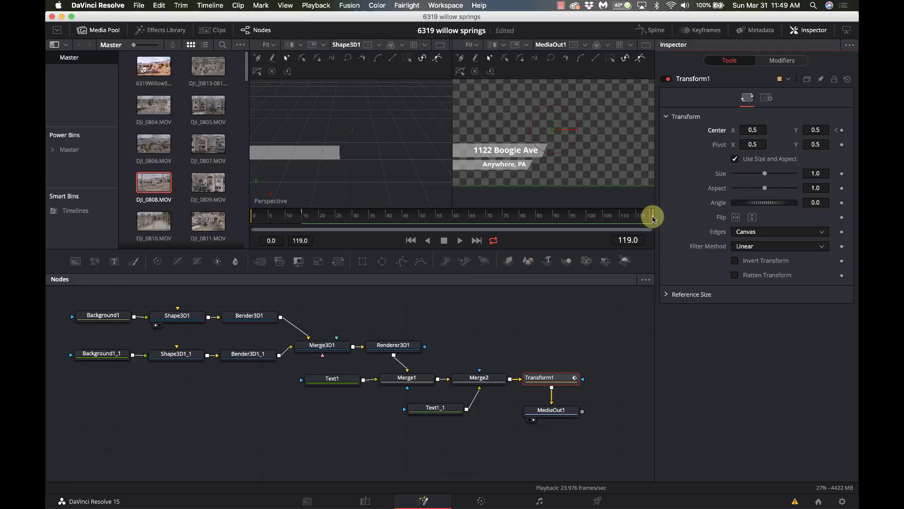
left_click_drag(652, 218, 603, 222)
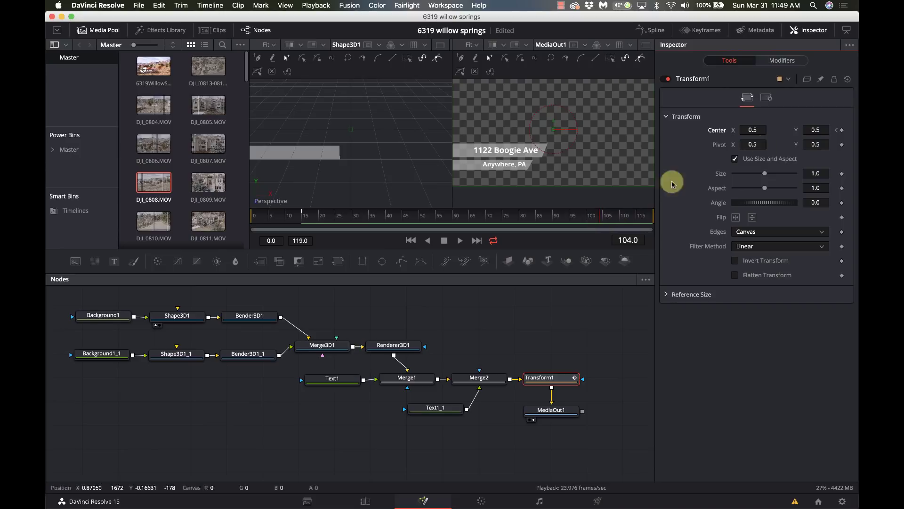
left_click(842, 131)
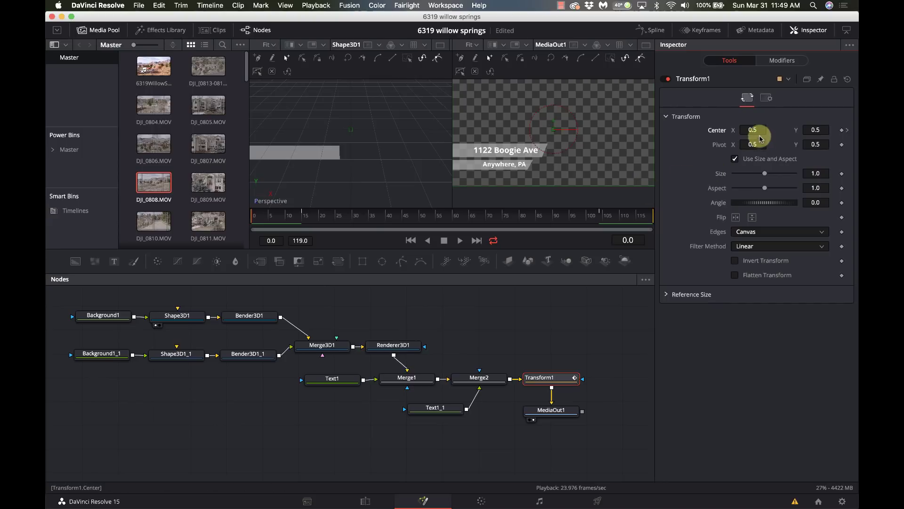
left_click_drag(755, 128, 521, 124)
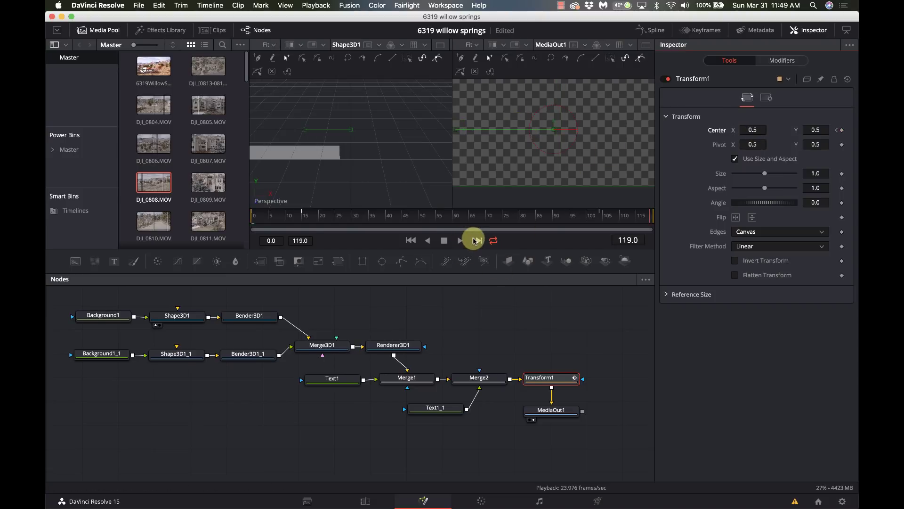
left_click_drag(757, 131, 529, 131)
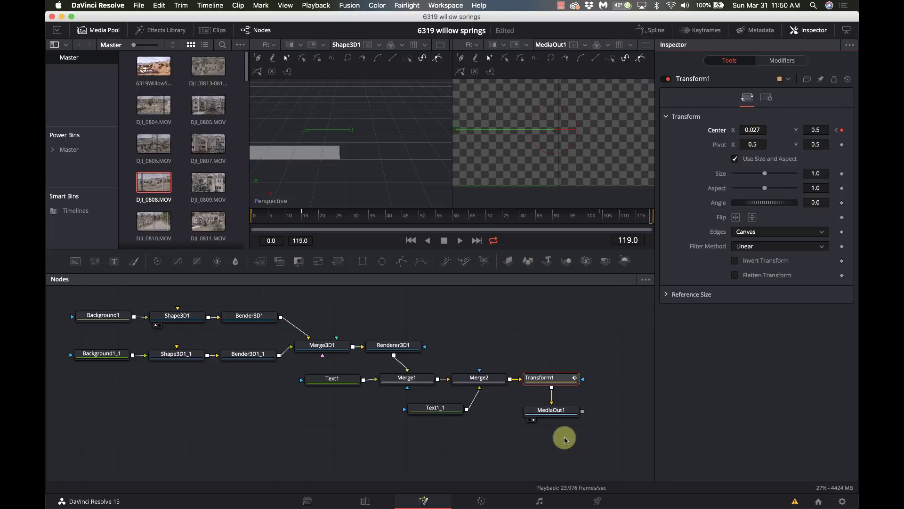
Switch to the Edit page and play the title's slide-in and slide-out over the footage from the start of the timeline
left_click(366, 500)
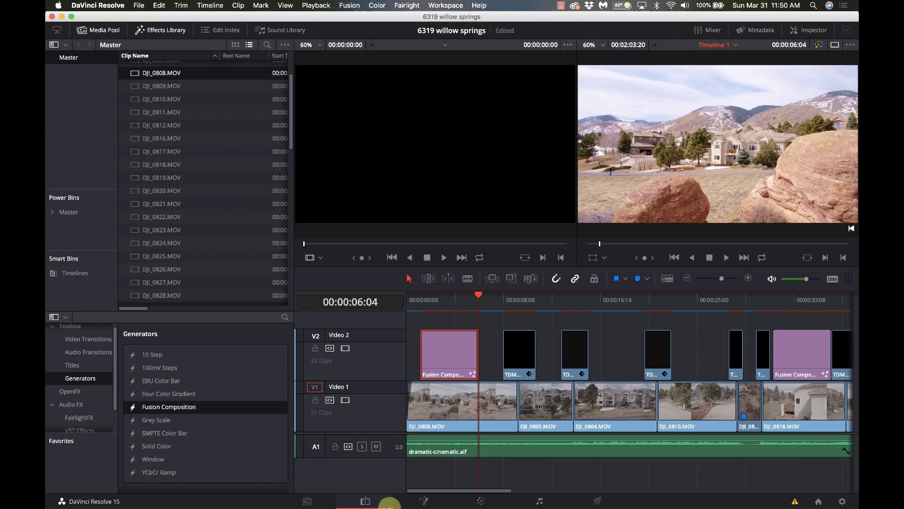
mouse_move(288, 505)
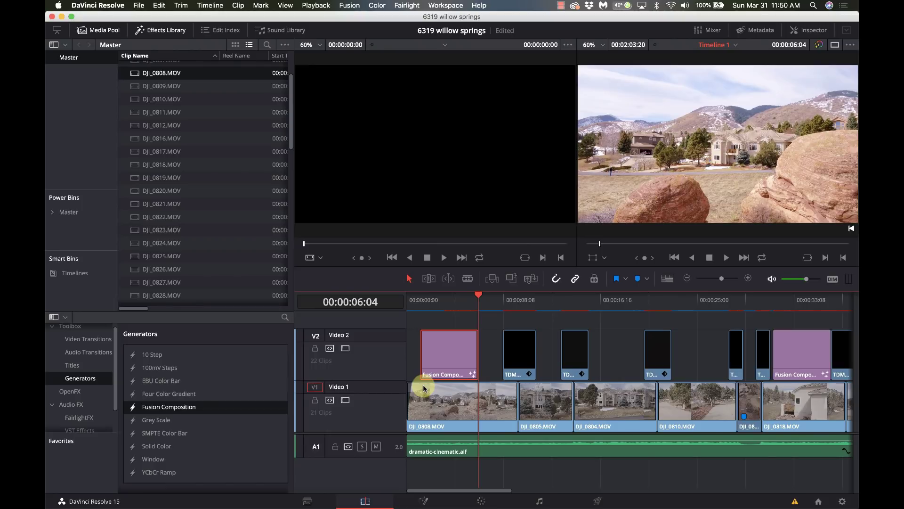
left_click(412, 303)
key("space")
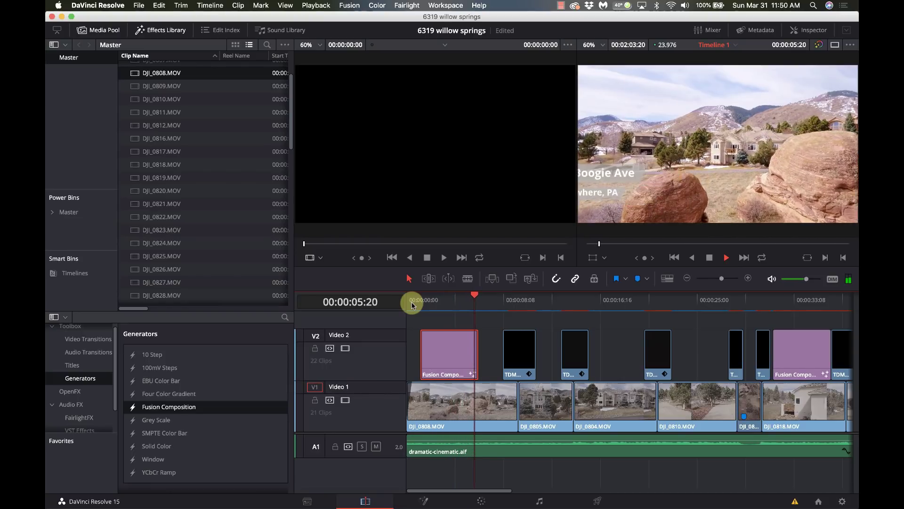
key("space")
left_click(437, 310)
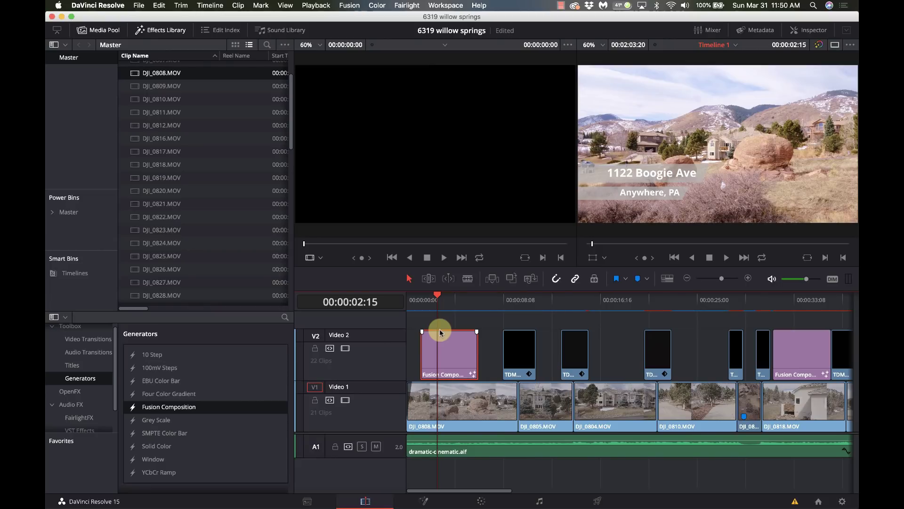
Return to the Fusion page and display Transform1's Center displacement curve in an enlarged Spline editor, zoomed out to fit all keyframes
left_click(426, 504)
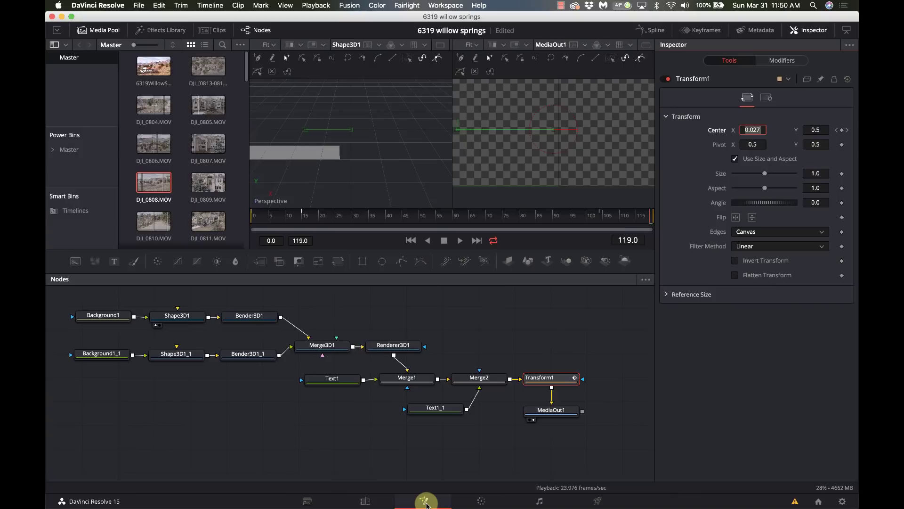
left_click(544, 379)
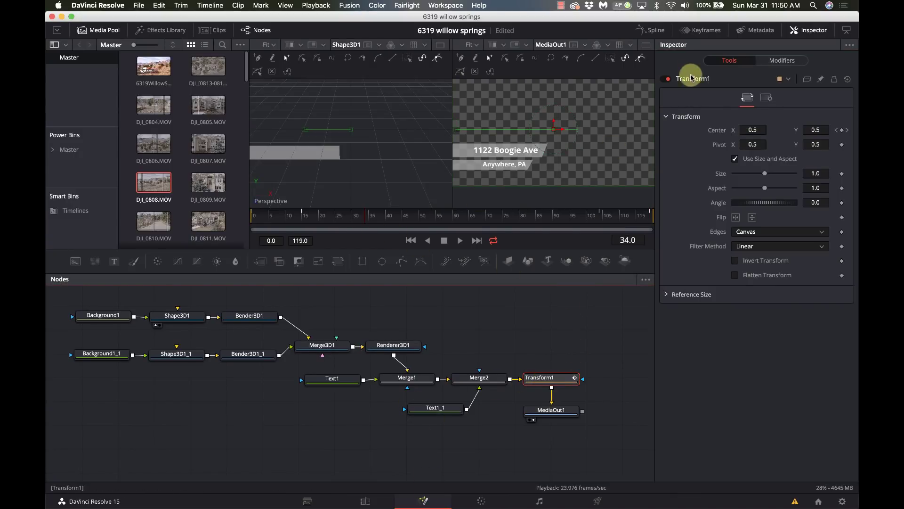
left_click(653, 32)
left_click_drag(451, 349, 199, 337)
left_click(216, 306)
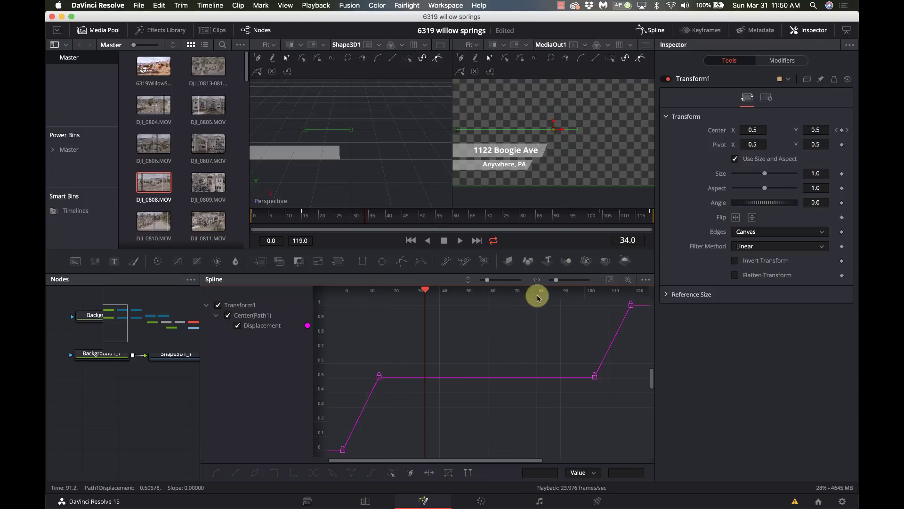
left_click_drag(488, 280, 484, 283)
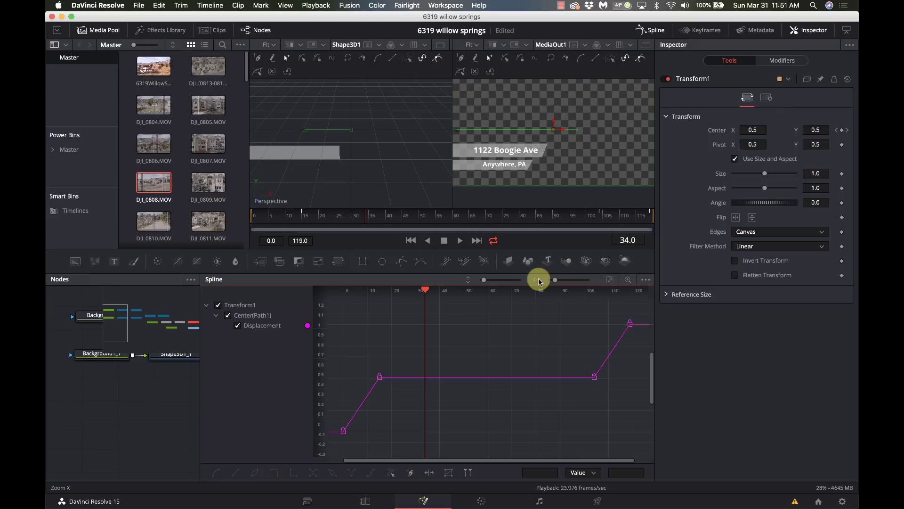
left_click_drag(549, 279, 552, 281)
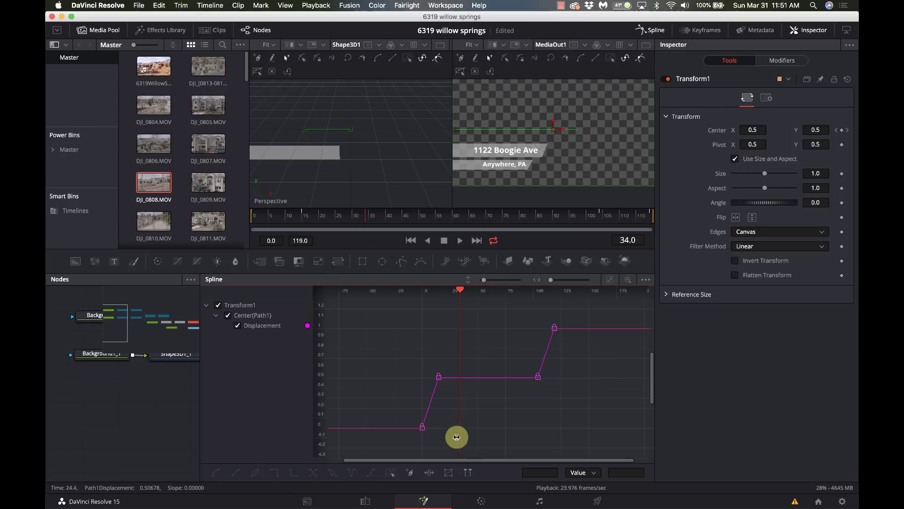
Try smoothing all four displacement keyframes together and play the animation from frame 0, then revert the smoothing
left_click_drag(604, 447, 376, 313)
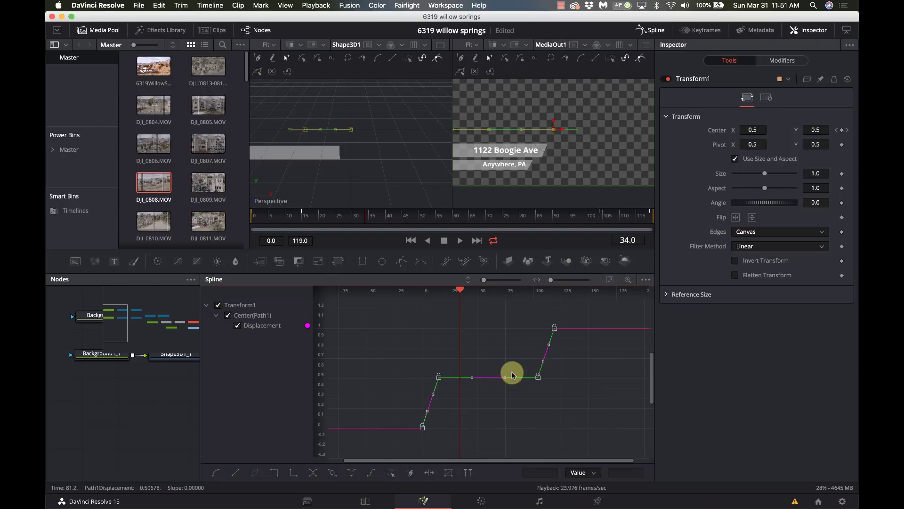
left_click(217, 473)
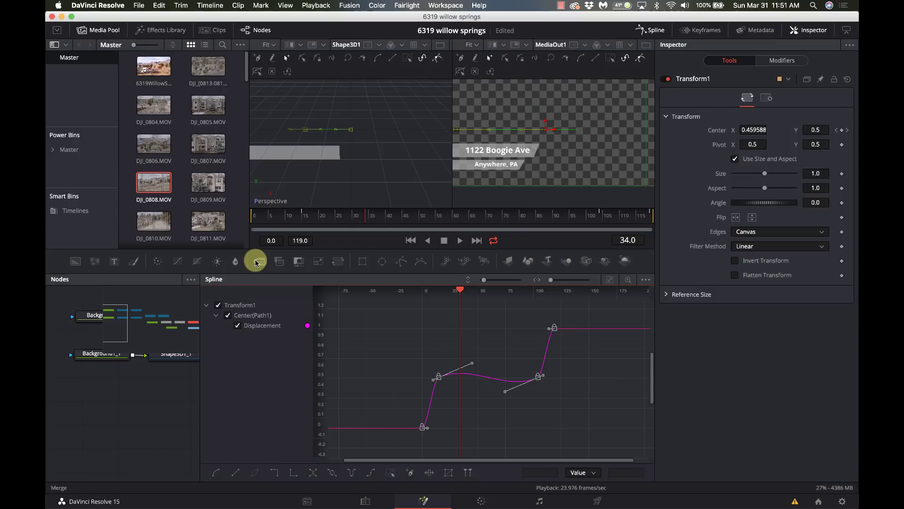
left_click(261, 219)
left_click_drag(261, 219, 249, 218)
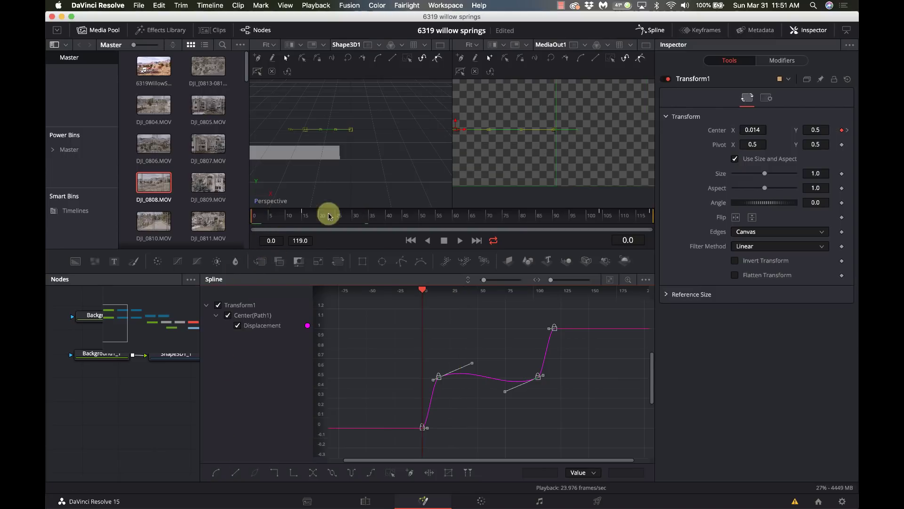
left_click(460, 242)
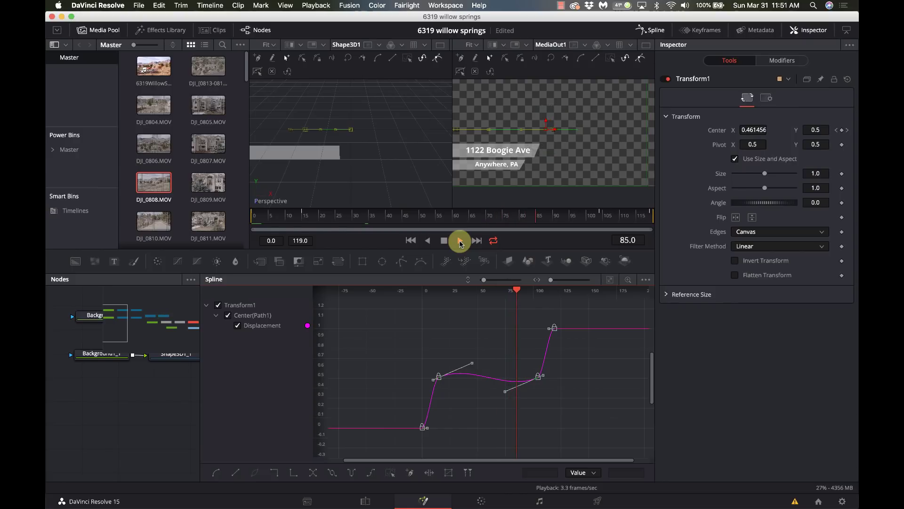
key("shift+l")
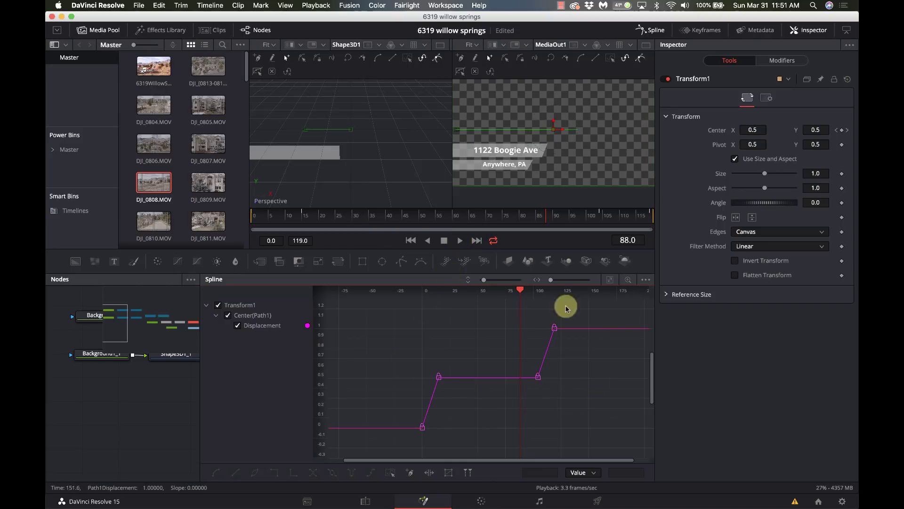
Smooth the first two displacement keyframes as one pair and the last two as another, keeping the middle section flat
left_click_drag(459, 442, 370, 351)
left_click(216, 473)
left_click_drag(589, 385, 516, 303)
left_click(215, 473)
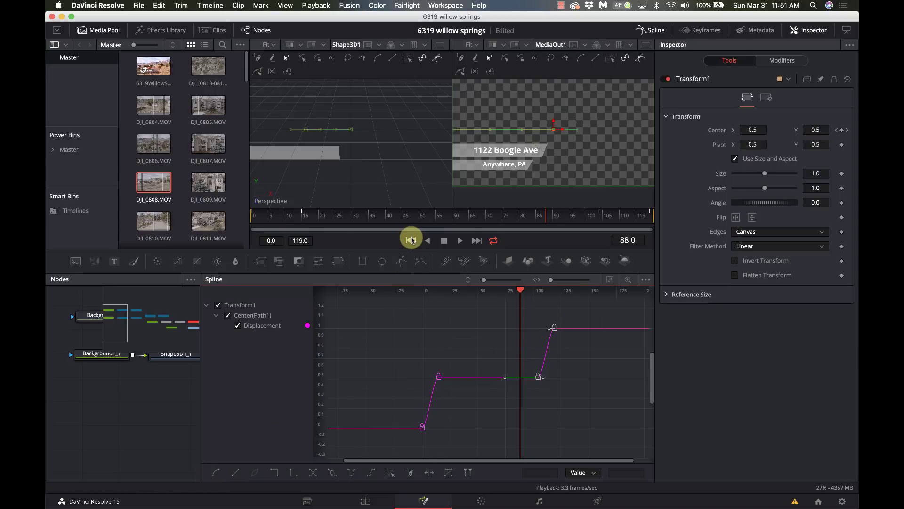
Play the title animation from frame 0 to review the smoothed slide-in and slide-out
left_click(411, 240)
left_click(460, 241)
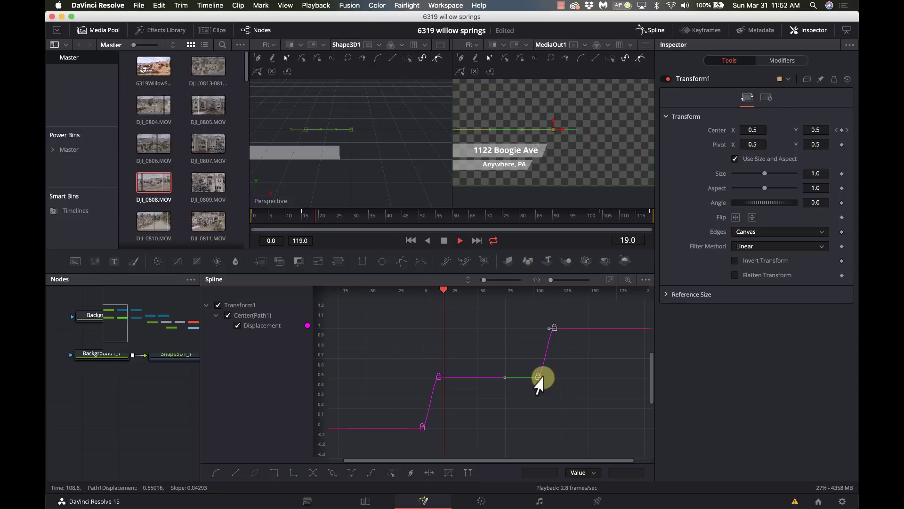
Try reshaping the slide-out curve with the Bezier handles of the last two displacement keyframes, then undo the handle changes
left_click_drag(538, 385, 538, 356)
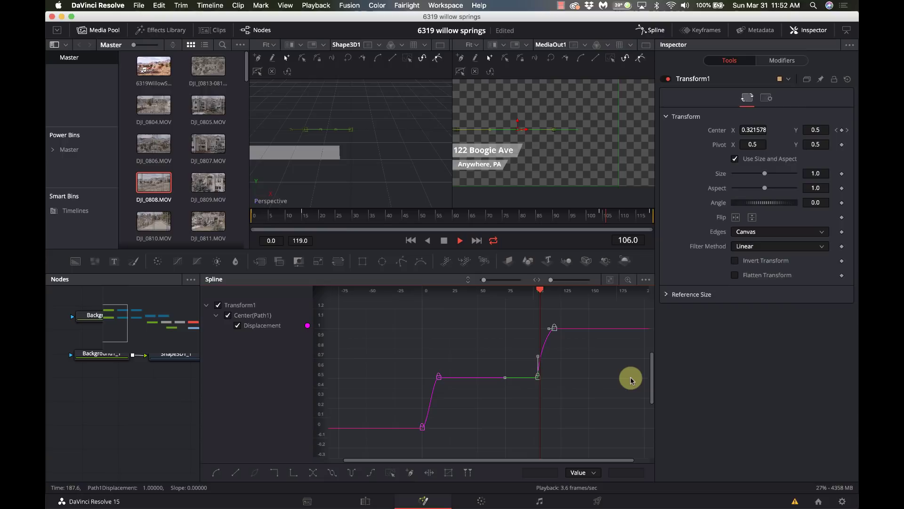
left_click(542, 357)
left_click_drag(536, 357, 543, 343)
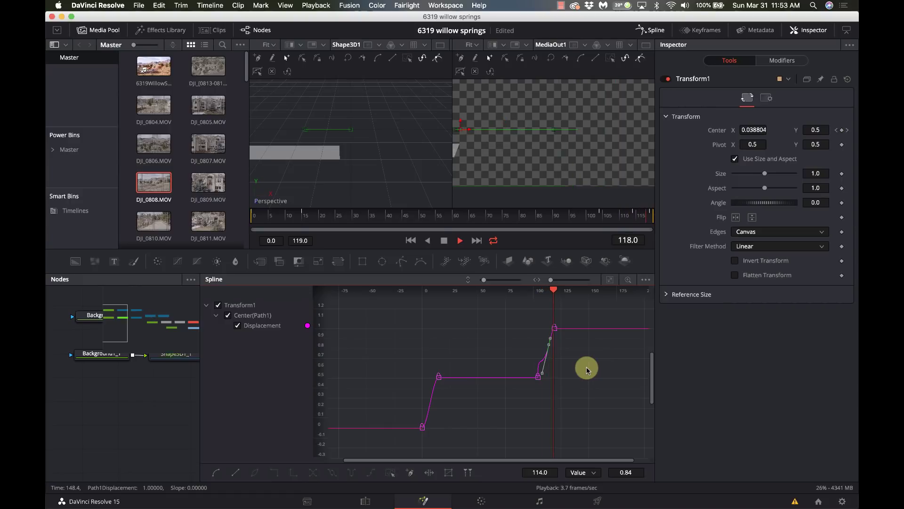
left_click(535, 362)
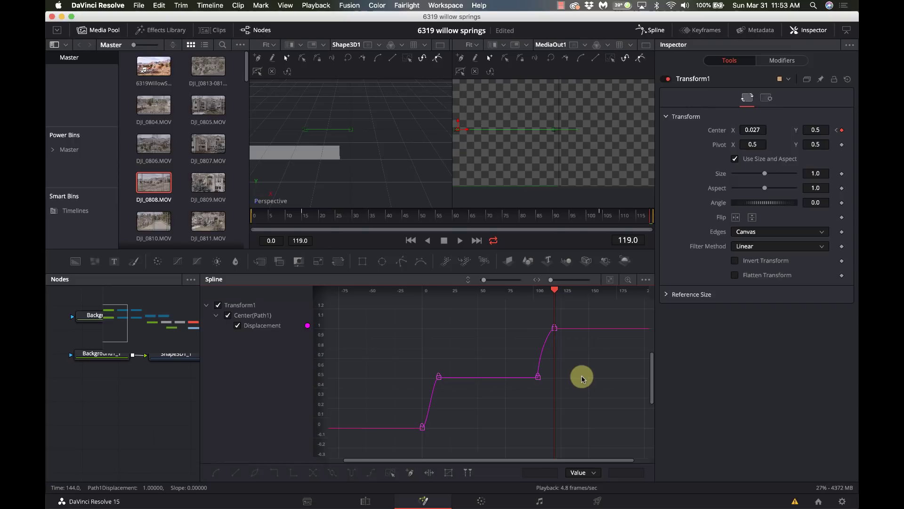
key("super+z")
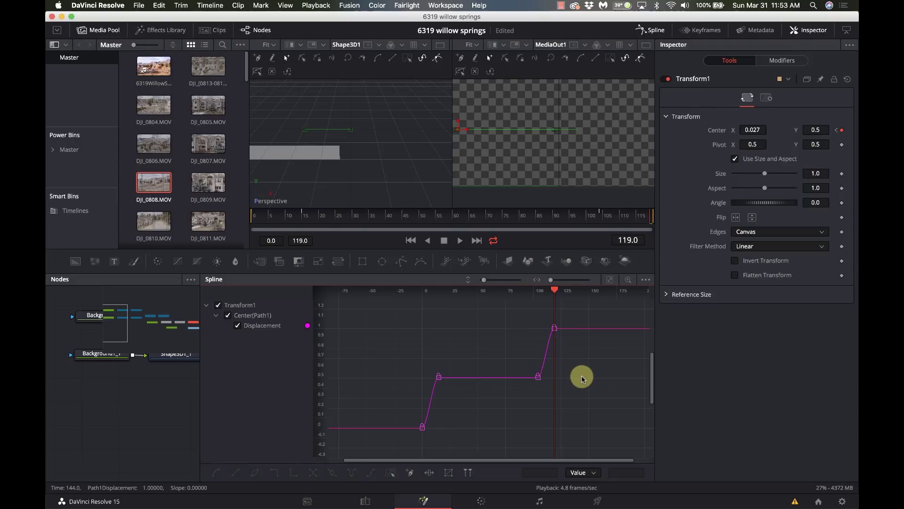
left_click(531, 375)
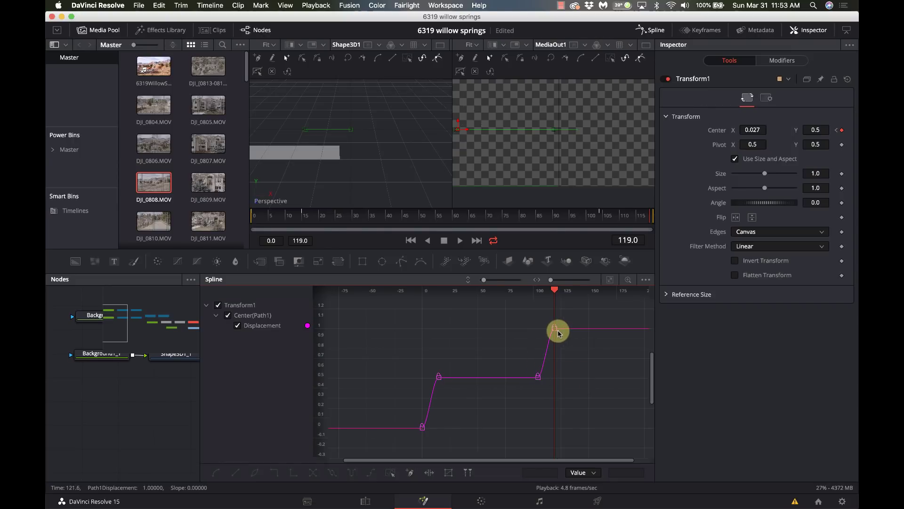
On the Edit page, select the first Fusion composition on Video 2 and view the title over the footage at 00:00:03:01
left_click(364, 500)
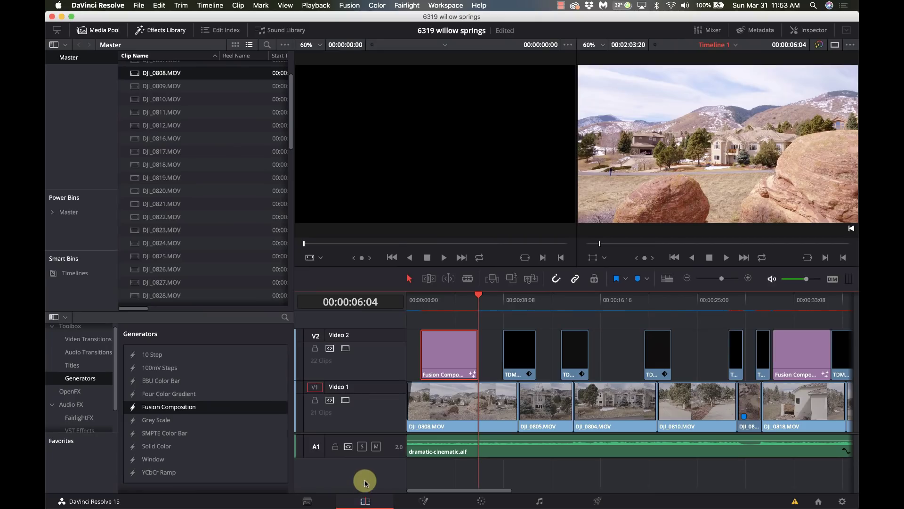
left_click(435, 373)
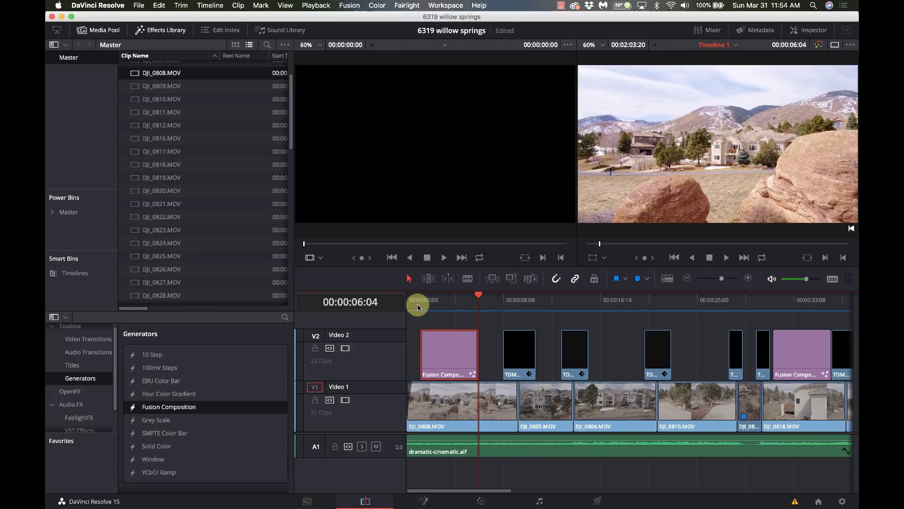
left_click(442, 300)
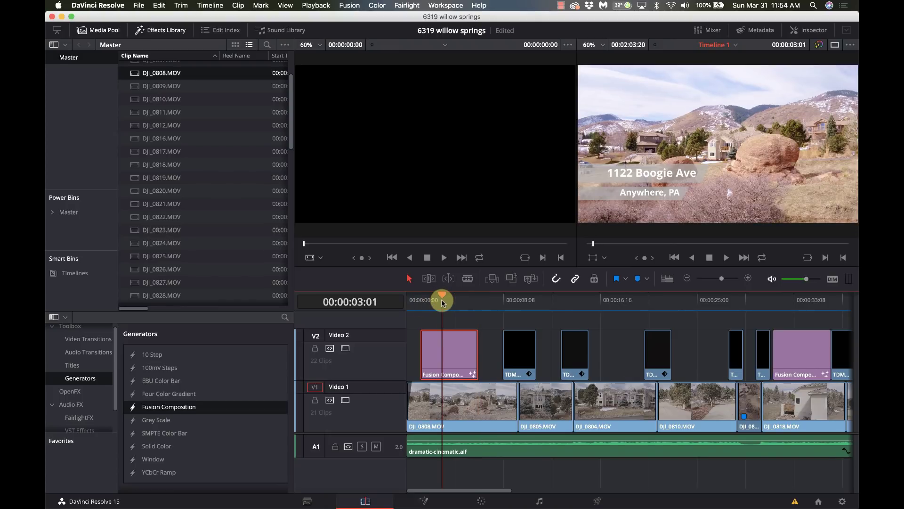